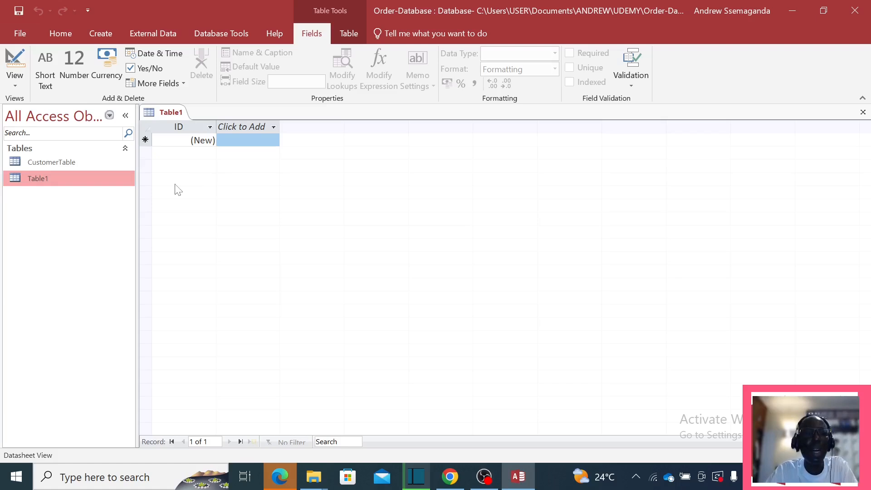
# Step: Rename Table1's ID field to CustomerID by adding 'Customer' before ID
pyautogui.doubleClick(185, 126)
pyautogui.press('Right')
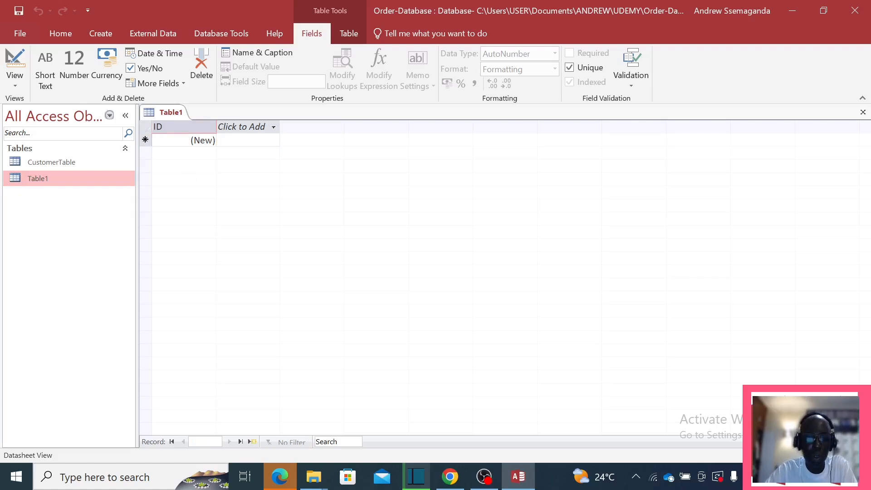
pyautogui.press('Home')
pyautogui.write('Customer')
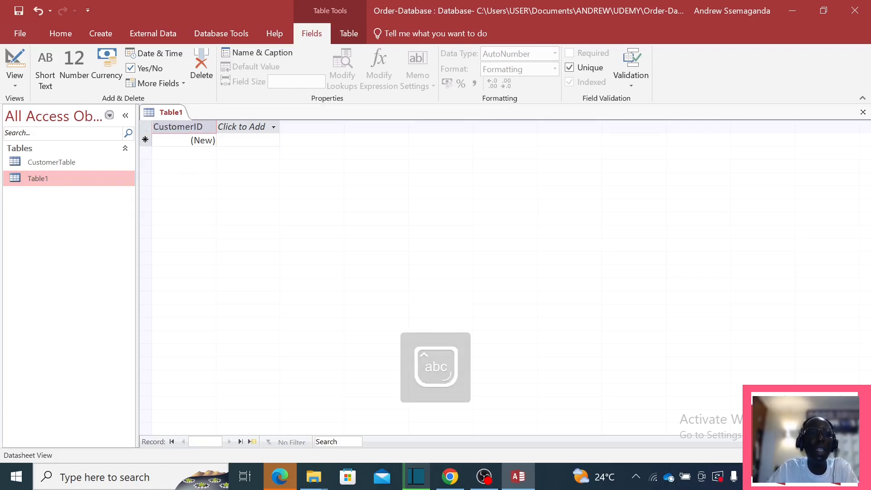
# Step: Commit CustomerID, then add FirstName and SurName as Short Text fields
pyautogui.press('Return')
pyautogui.click(233, 129)
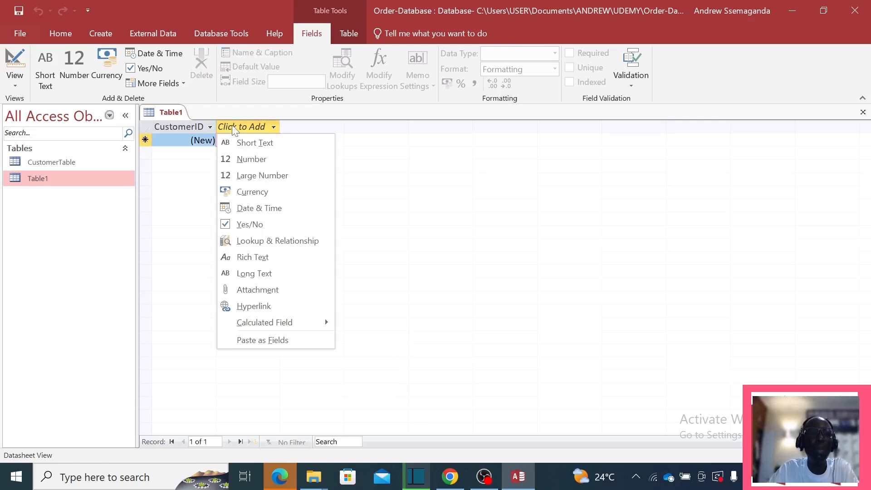
pyautogui.click(252, 143)
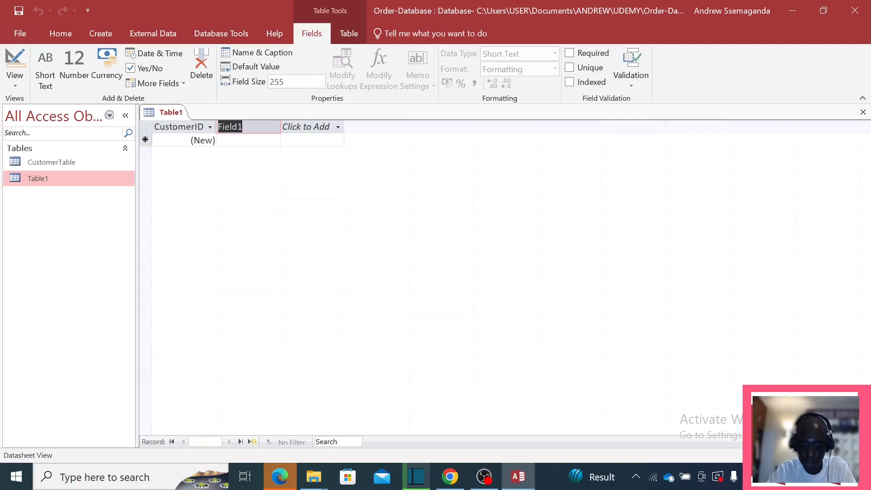
pyautogui.write('Firs')
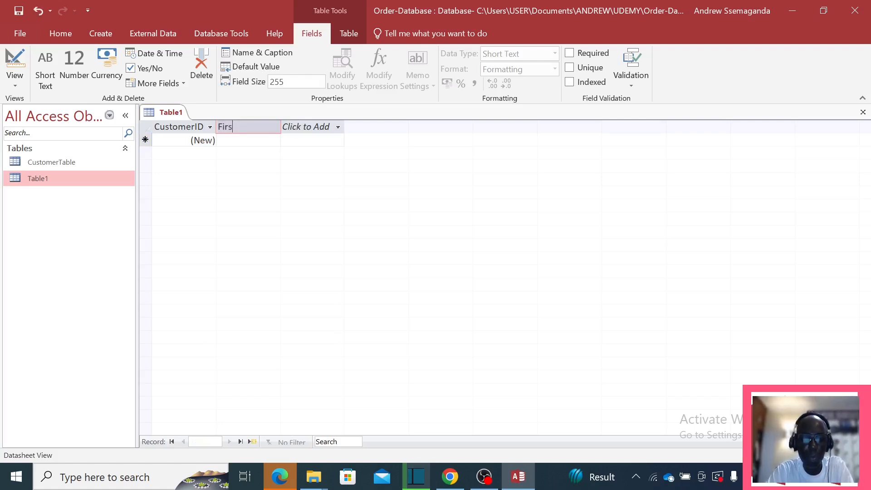
pyautogui.write('tName')
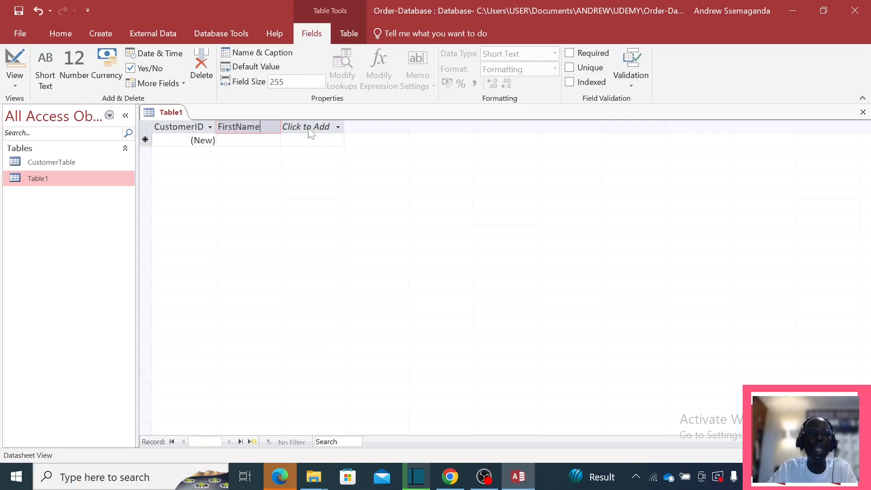
pyautogui.click(310, 130)
pyautogui.click(310, 129)
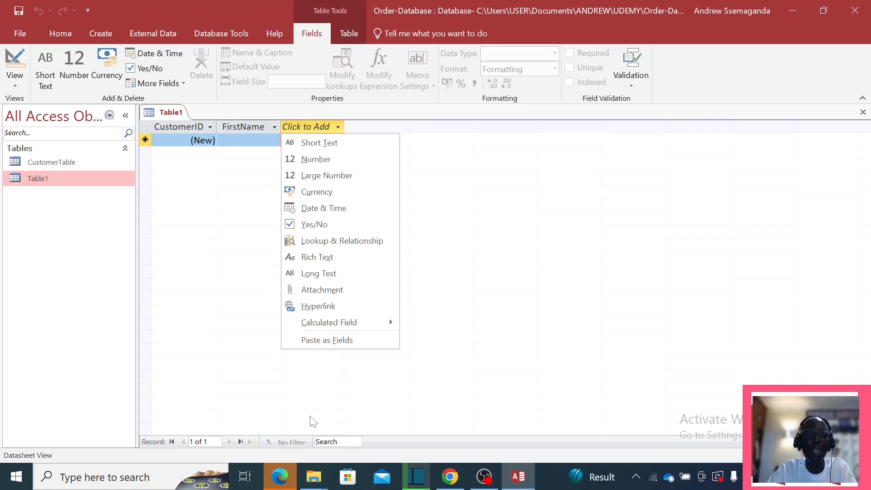
pyautogui.click(316, 128)
pyautogui.click(316, 129)
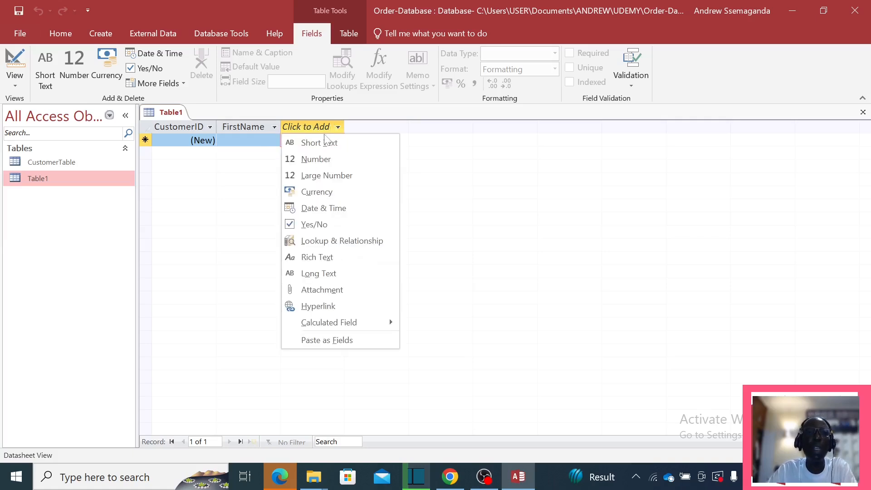
pyautogui.click(324, 150)
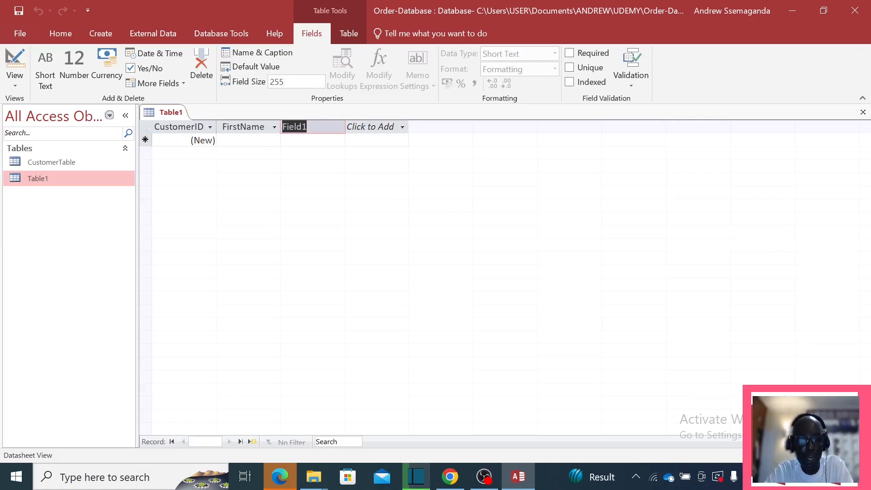
pyautogui.write('SurName')
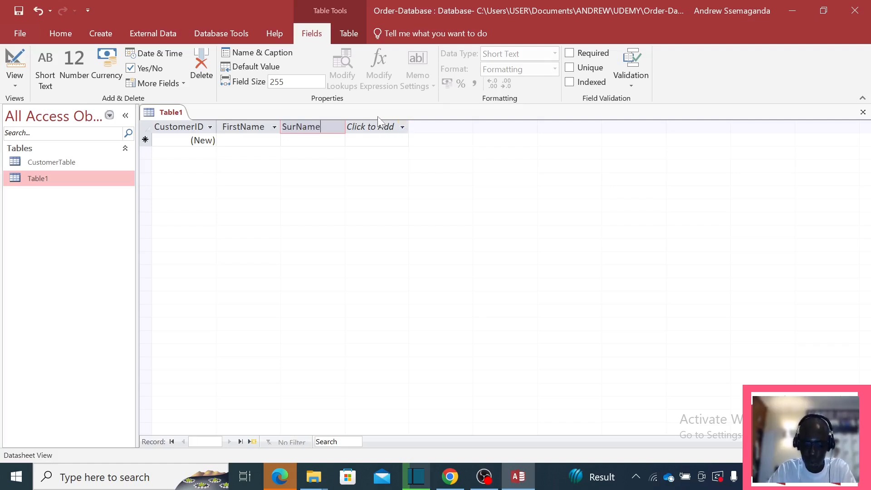
# Step: Add TelephoneNo and Email as Short Text fields after SurName
pyautogui.click(402, 127)
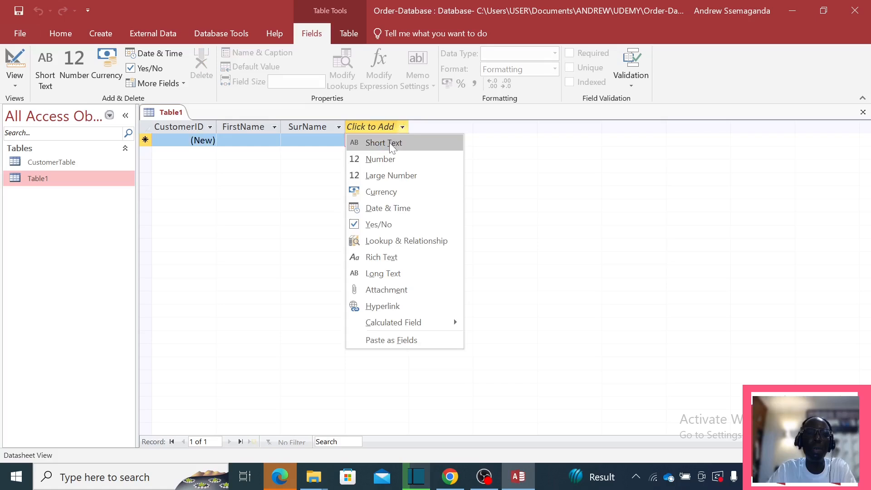
pyautogui.click(388, 142)
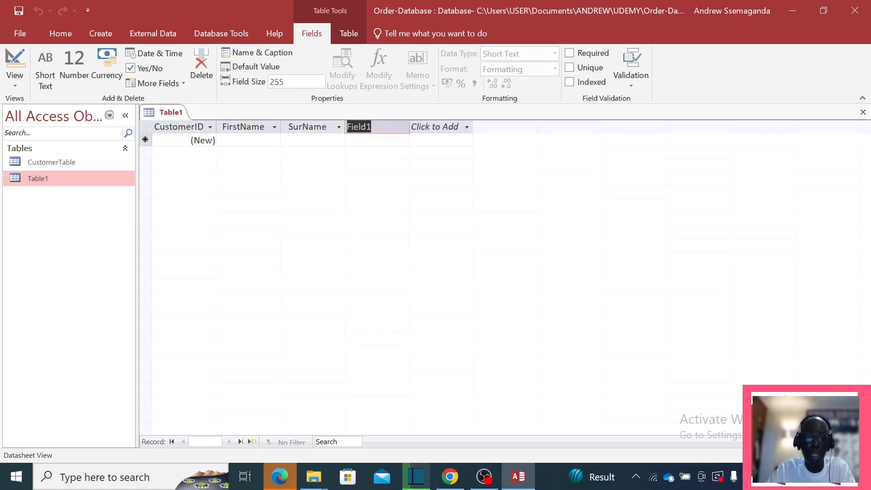
pyautogui.write('Tele')
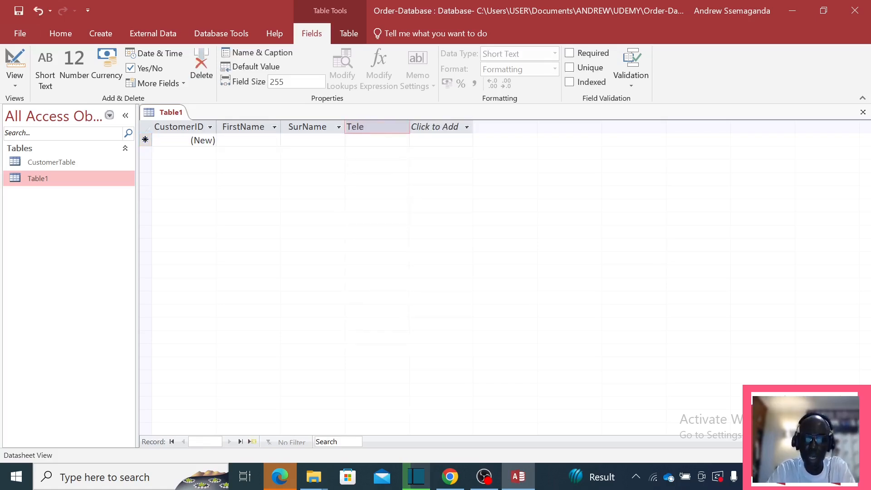
pyautogui.write('phone')
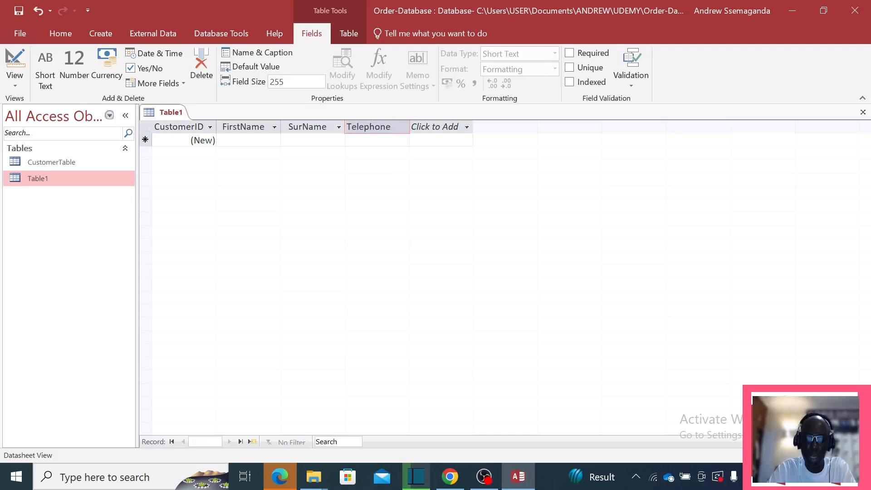
pyautogui.write('No')
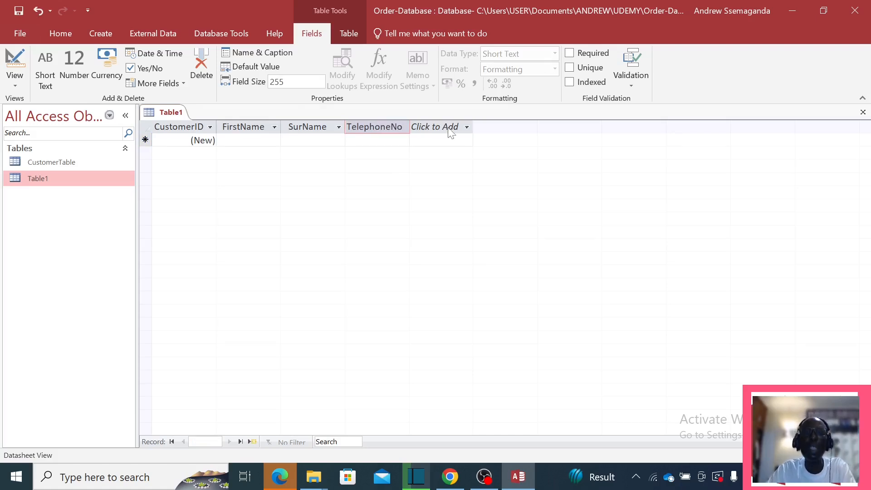
pyautogui.click(448, 129)
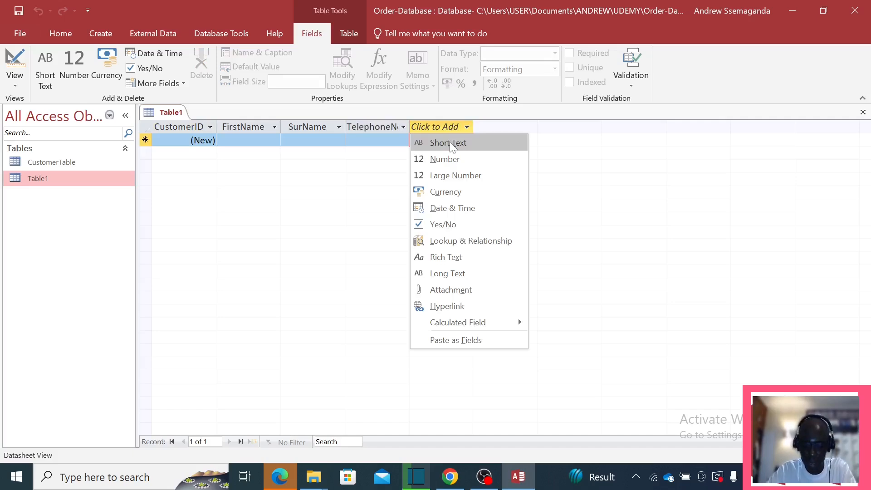
pyautogui.click(446, 142)
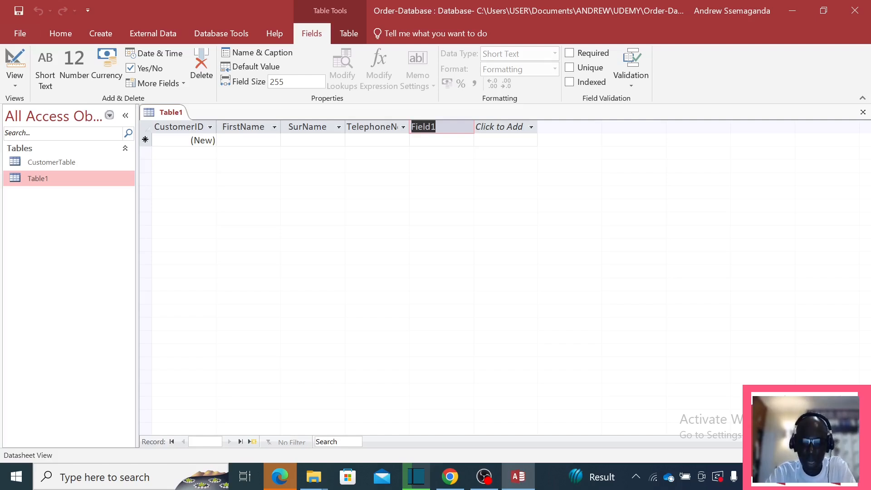
pyautogui.write('Email')
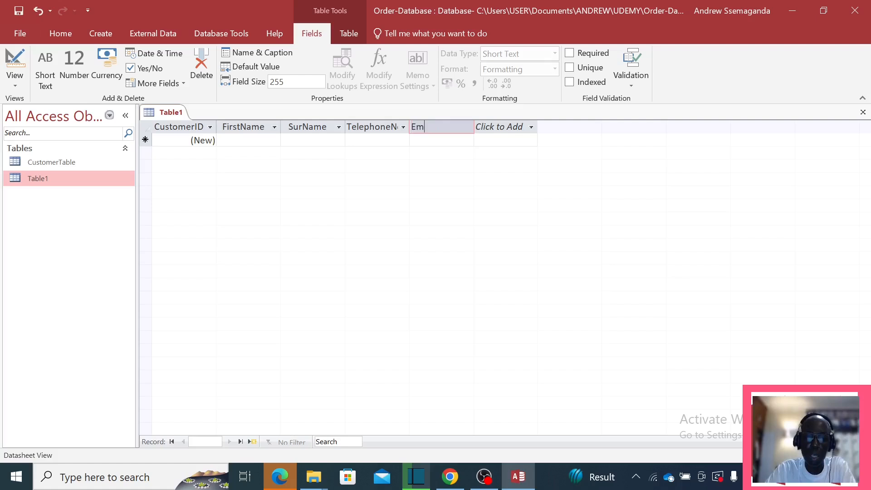
# Step: Add an Address field with the Long Text data type
pyautogui.click(505, 128)
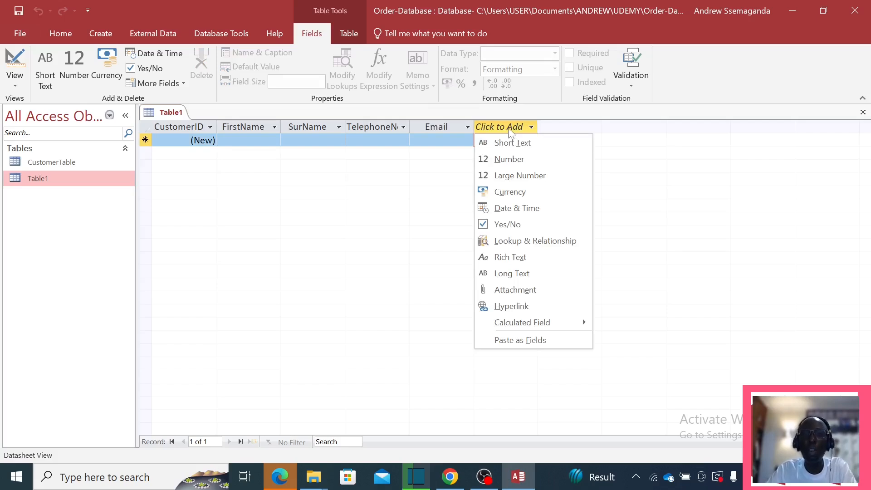
pyautogui.click(520, 274)
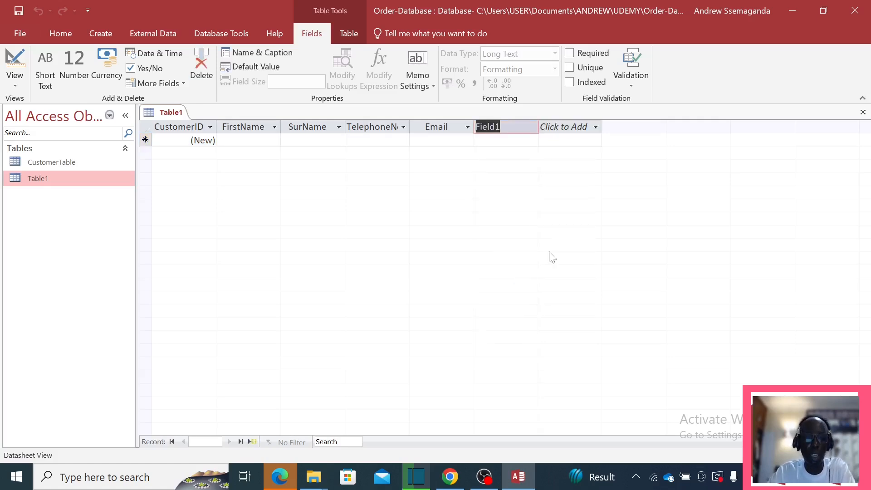
pyautogui.write('Address')
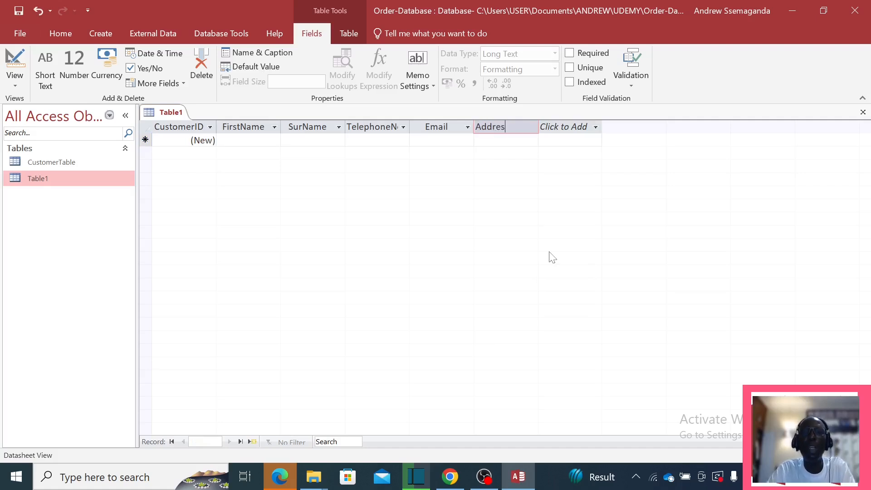
# Step: Commit the Address field and bring up the Save As dialog for Table1
pyautogui.click(595, 127)
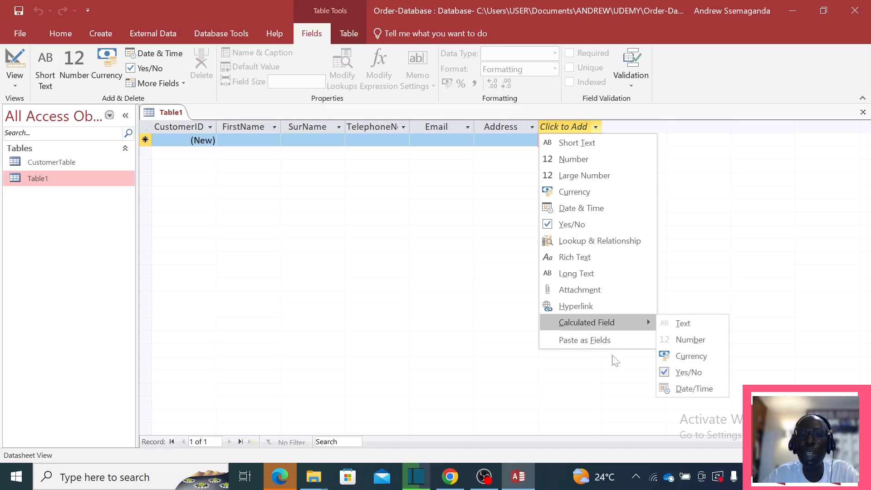
pyautogui.click(383, 187)
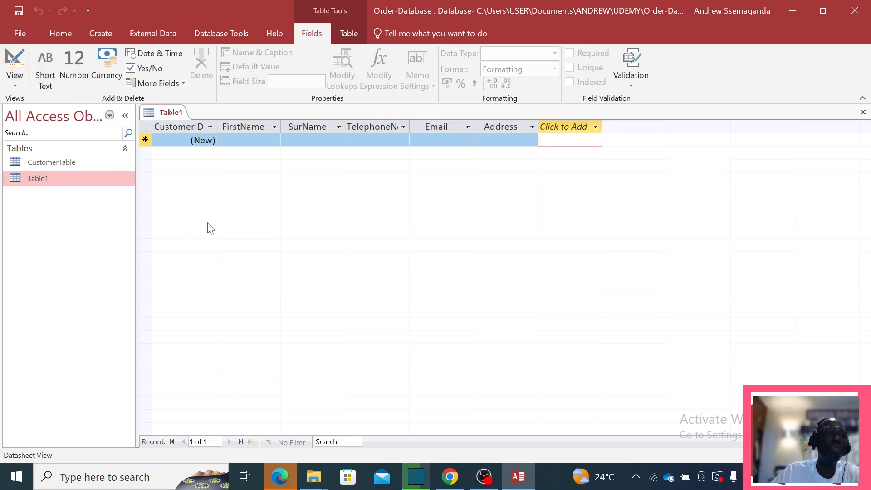
pyautogui.click(19, 10)
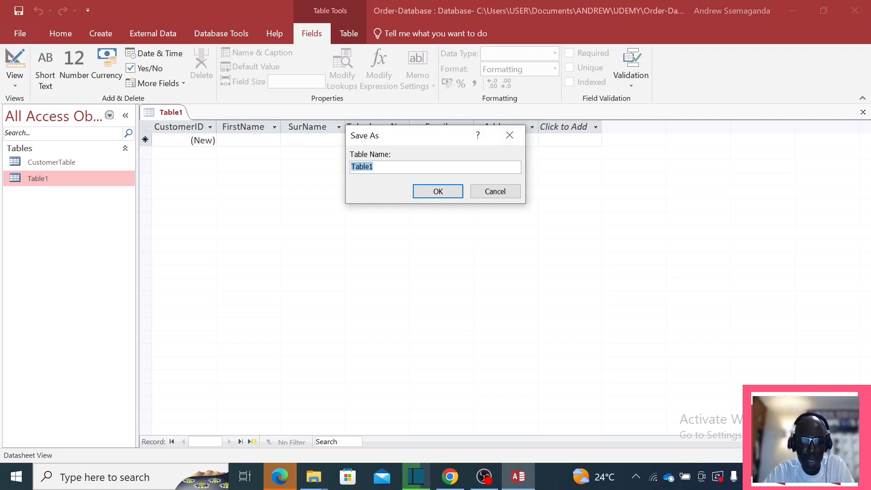
# Step: Save the new table under the name CustomerT
pyautogui.press('capslock')
pyautogui.write('C')
pyautogui.press('capslock')
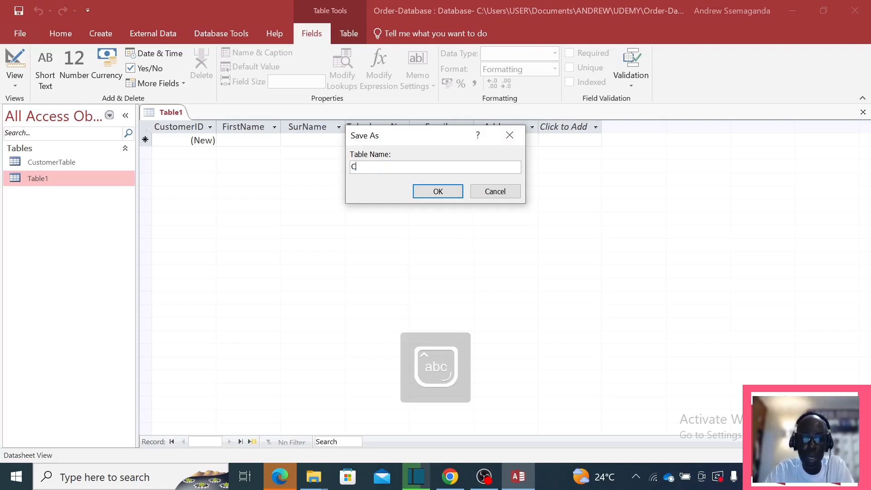
pyautogui.write('ust')
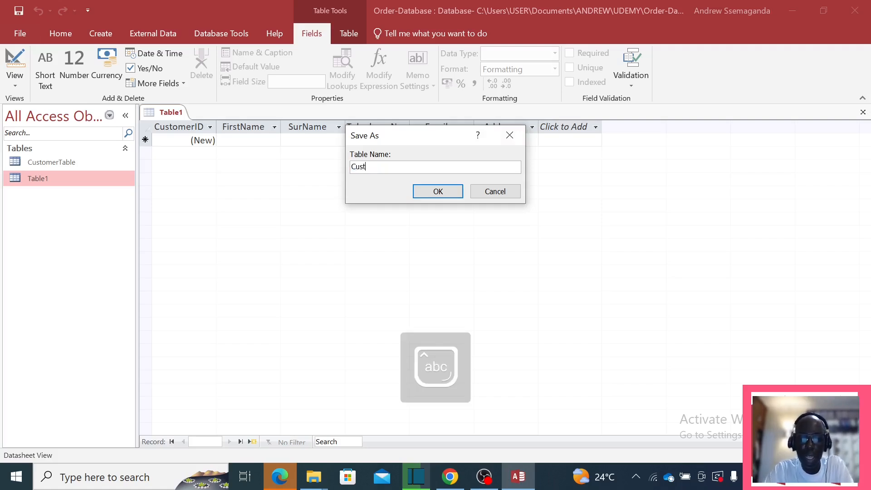
pyautogui.write('omerT')
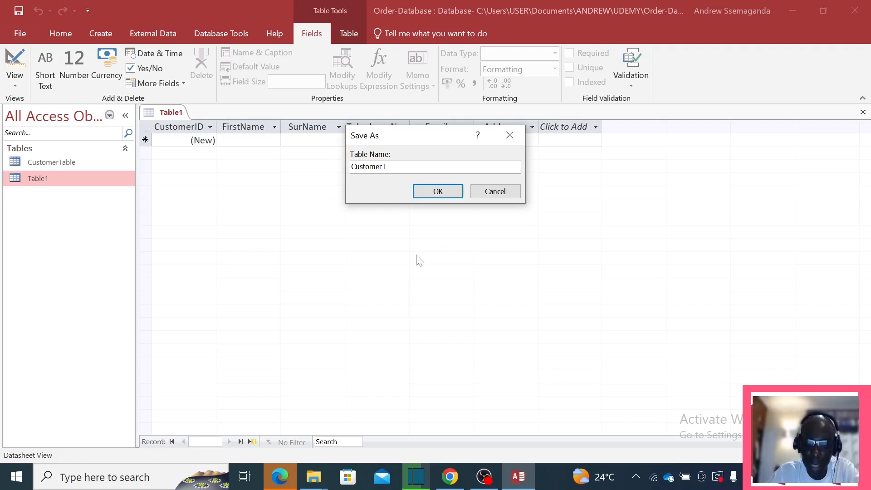
pyautogui.click(446, 194)
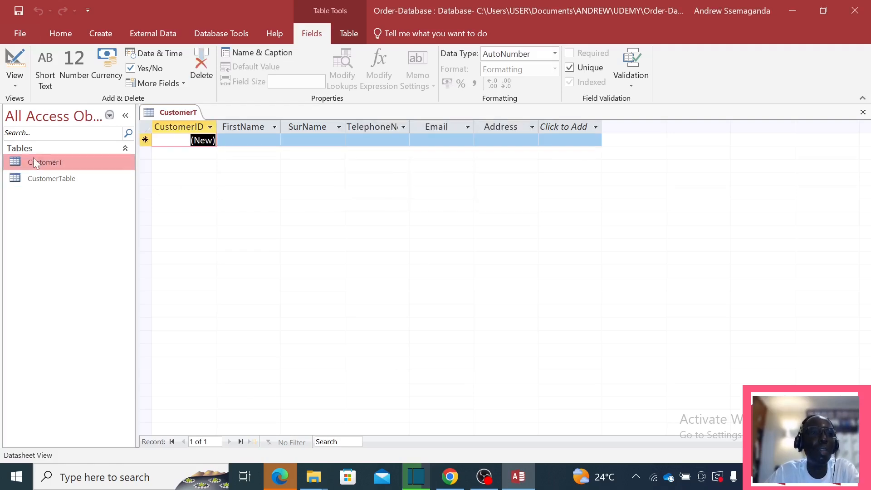
# Step: Delete the old CustomerTable from the navigation pane
pyautogui.click(53, 180)
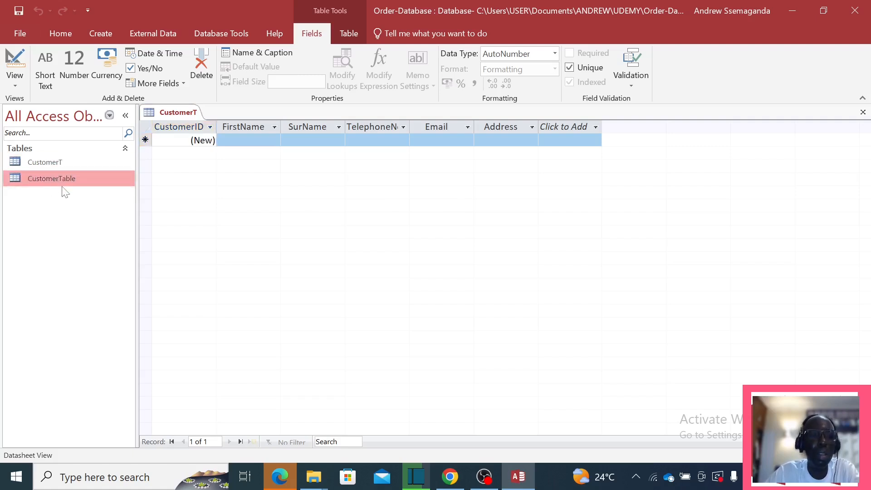
pyautogui.rightClick(60, 176)
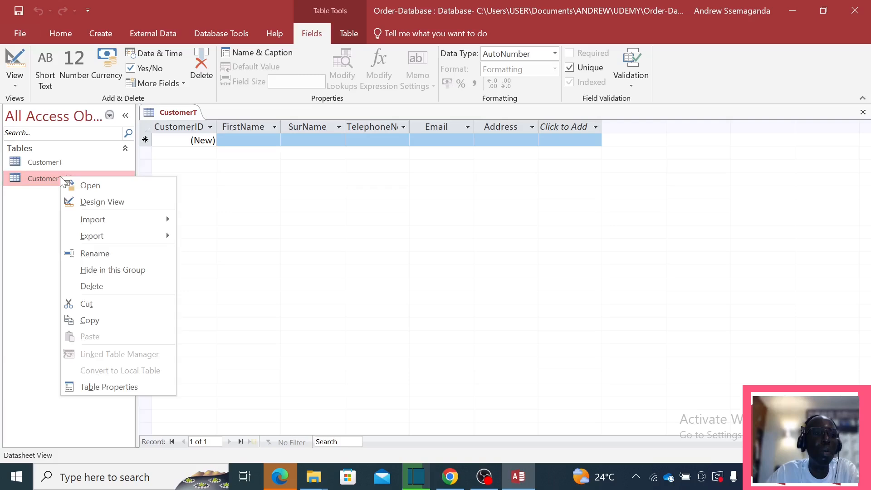
pyautogui.click(95, 286)
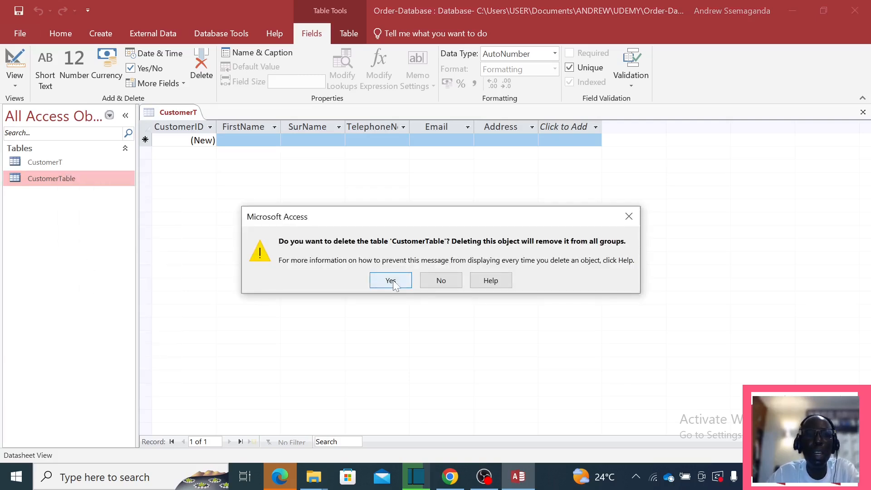
pyautogui.click(392, 281)
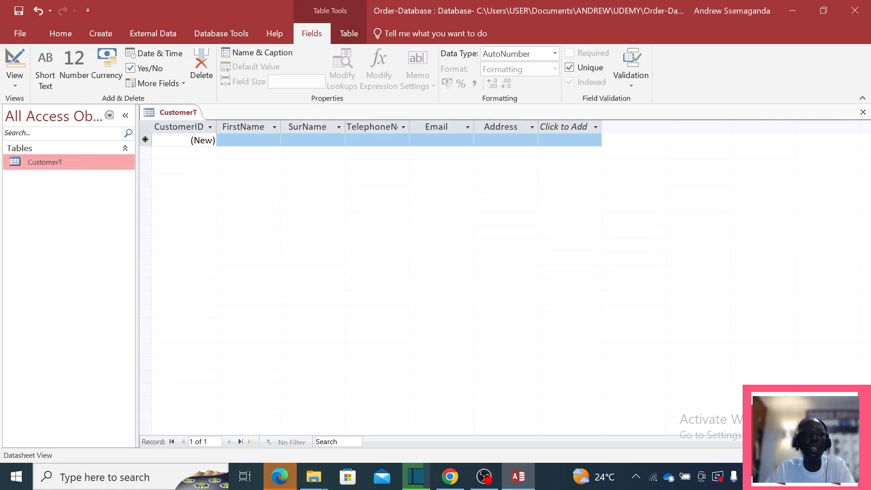
# Step: Enter the customer's first name, surname and telephone number in CustomerT's first record
pyautogui.click(249, 140)
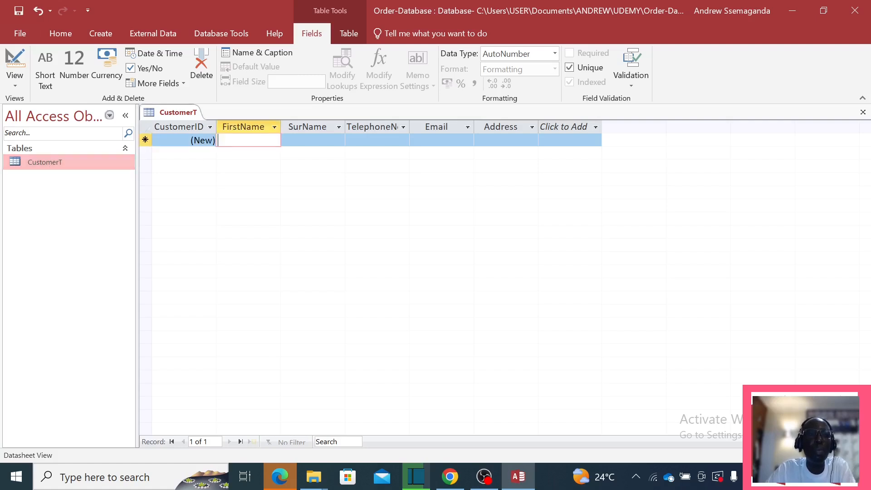
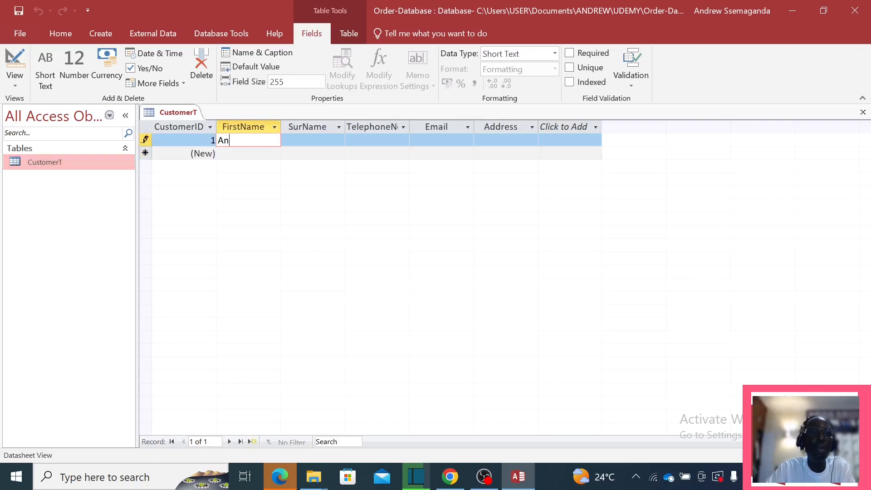
pyautogui.press('Tab')
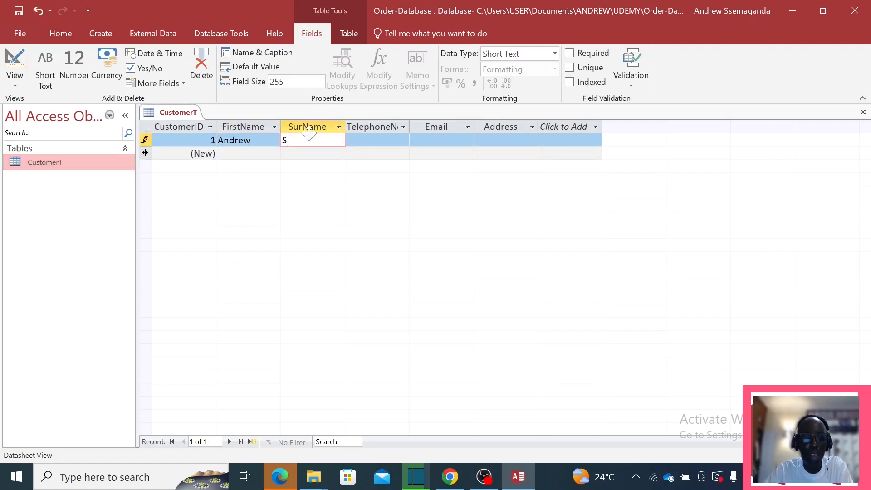
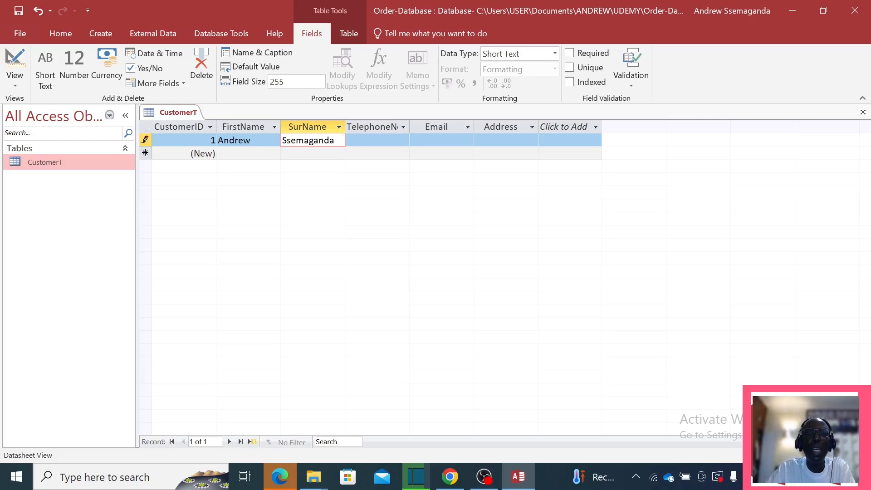
pyautogui.press('Tab')
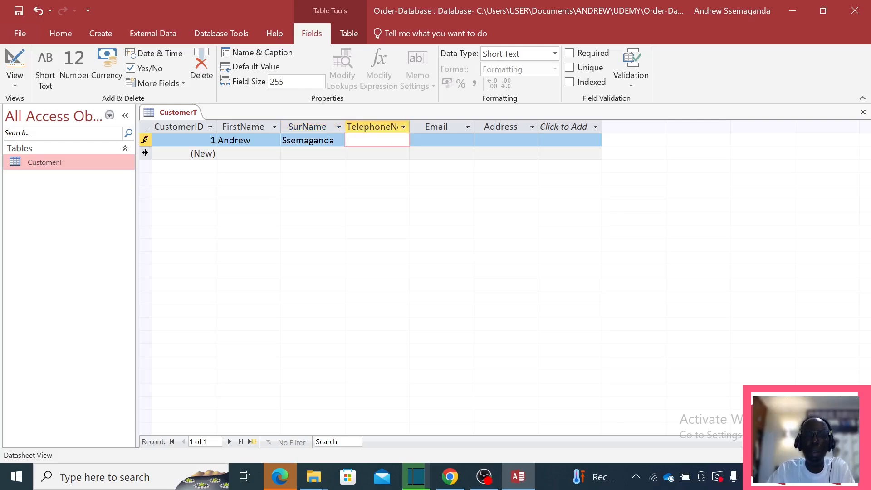
pyautogui.write('0000999')
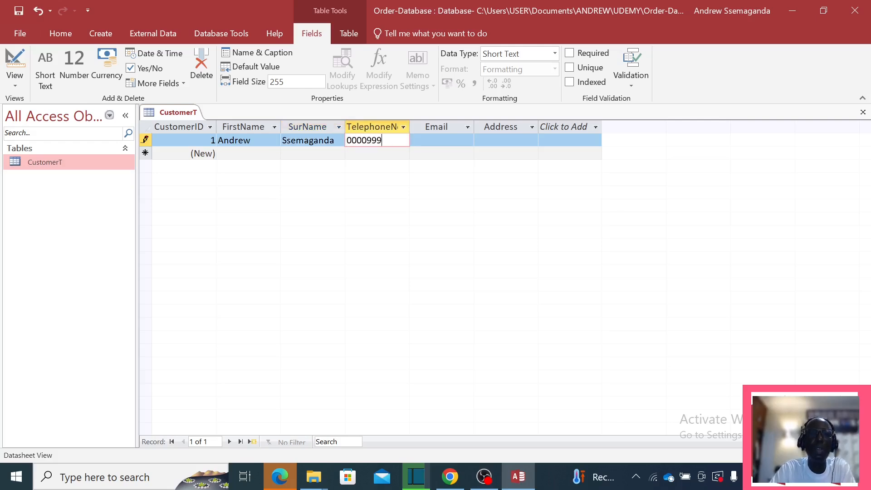
pyautogui.press('BackSpace')
pyautogui.press('BackSpace')
pyautogui.press('BackSpace')
pyautogui.write('6656')
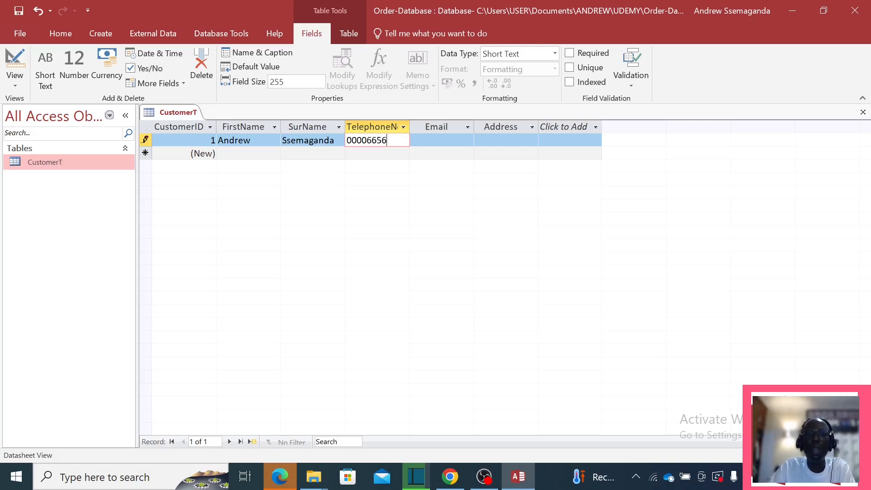
# Step: Fill in the customer's e-mail and address, widen the Address column, and commit the record
pyautogui.click(441, 140)
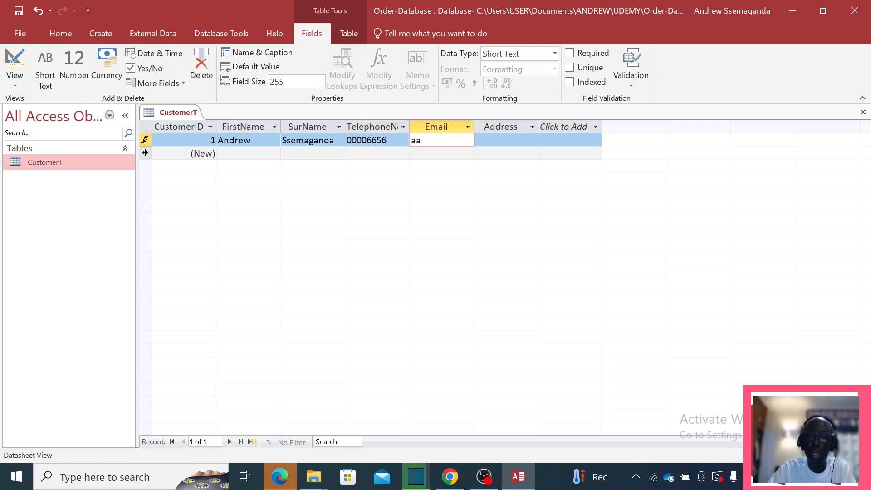
pyautogui.press('BackSpace')
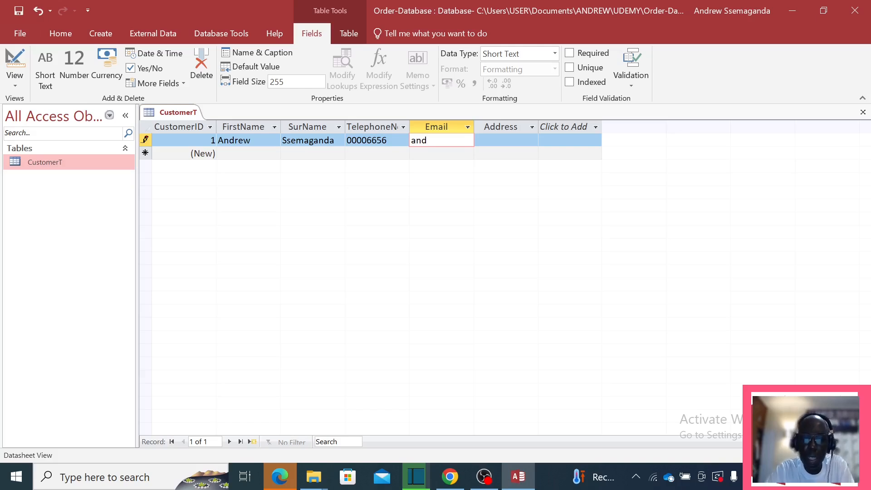
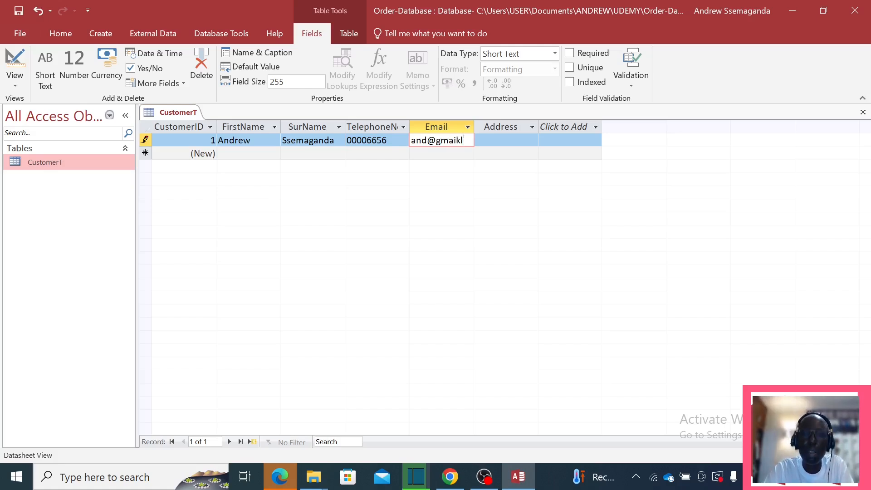
pyautogui.press('BackSpace')
pyautogui.press('BackSpace')
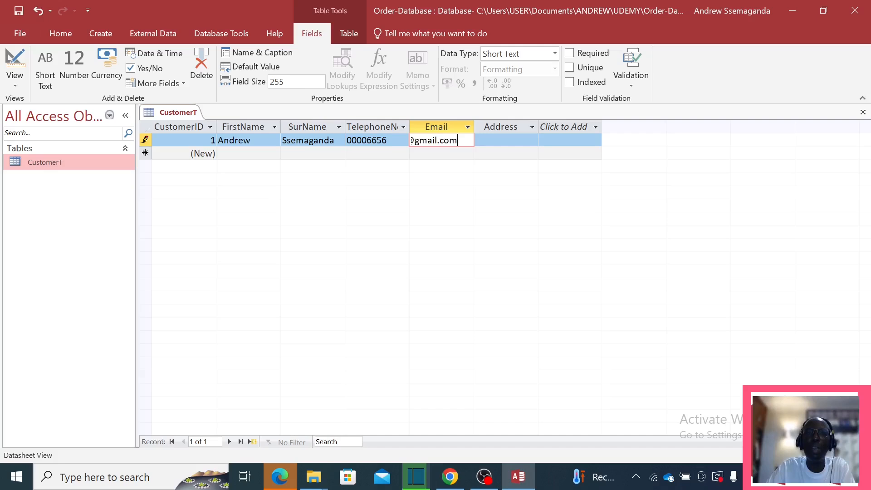
pyautogui.press('Tab')
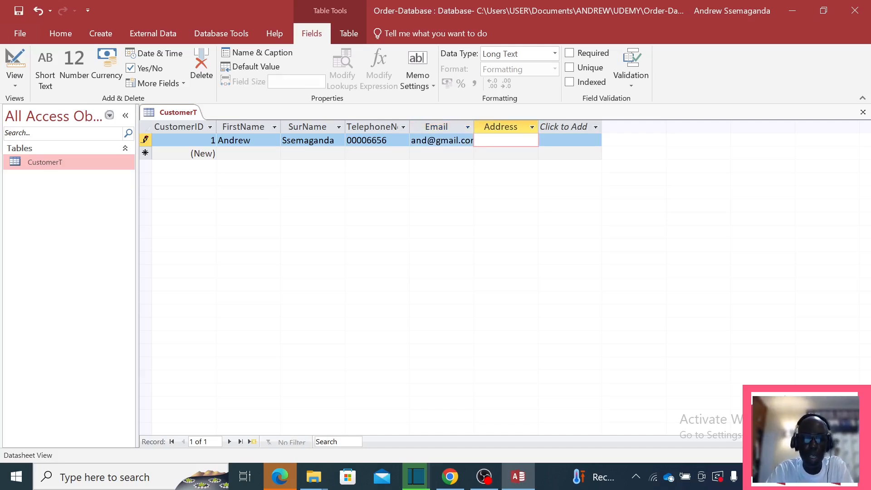
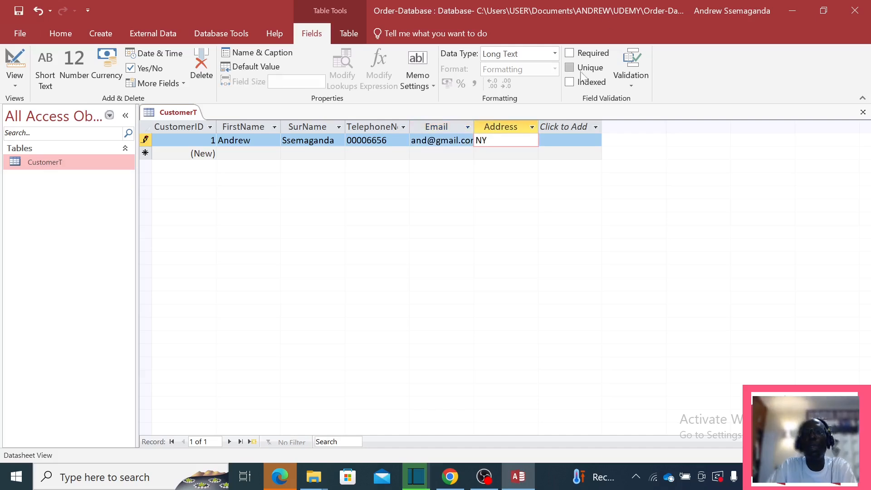
pyautogui.moveTo(441, 140); pyautogui.dragTo(448, 140)
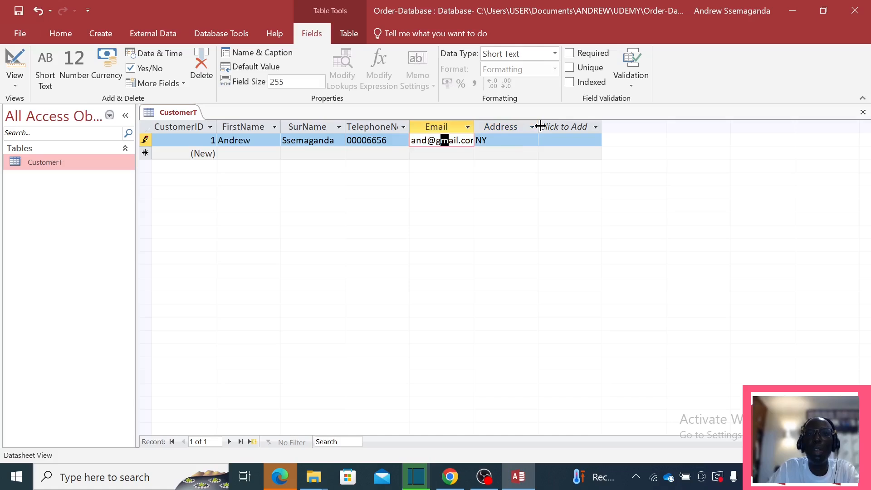
pyautogui.moveTo(538, 127); pyautogui.dragTo(567, 127)
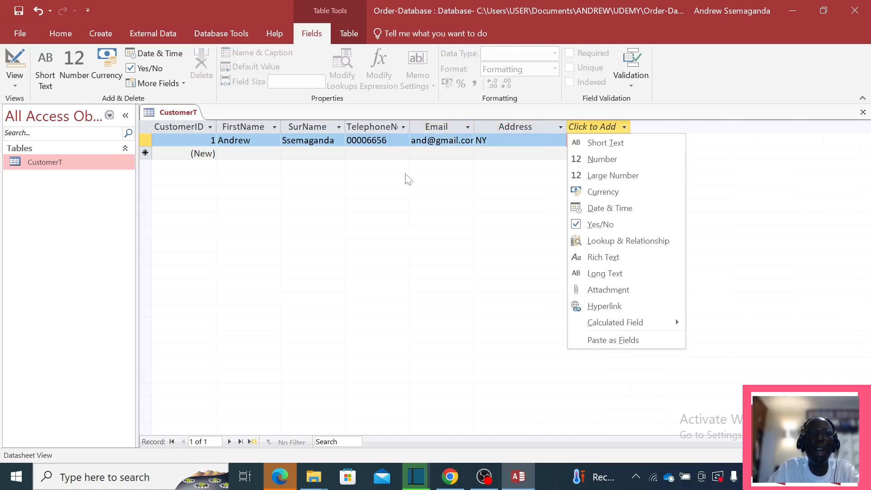
pyautogui.press('Escape')
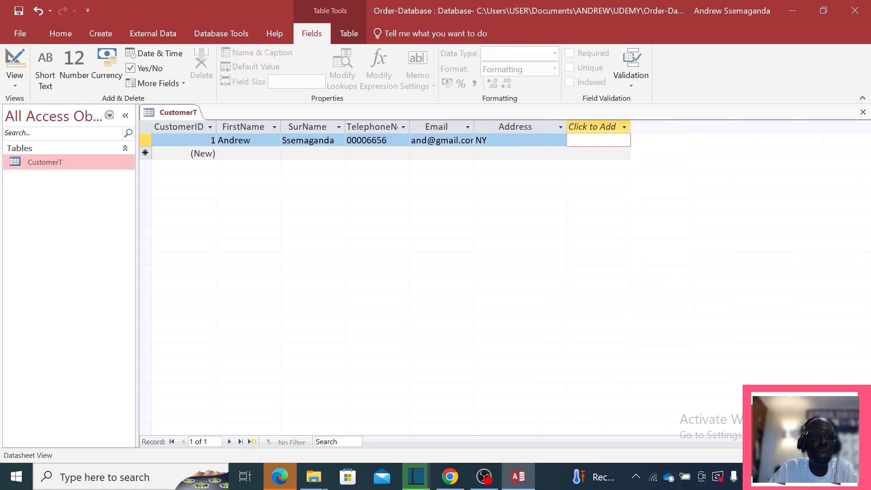
pyautogui.click(218, 154)
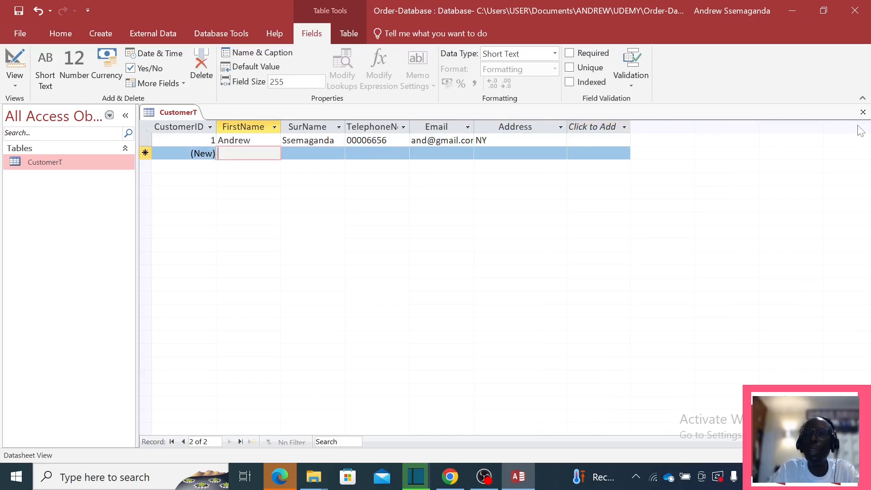
# Step: Close CustomerT keeping its layout changes, then reopen it
pyautogui.click(863, 112)
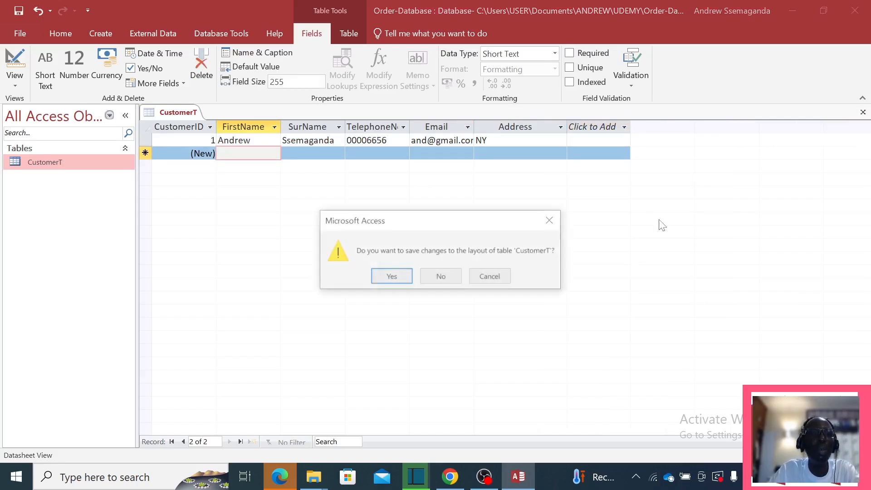
pyautogui.click(391, 277)
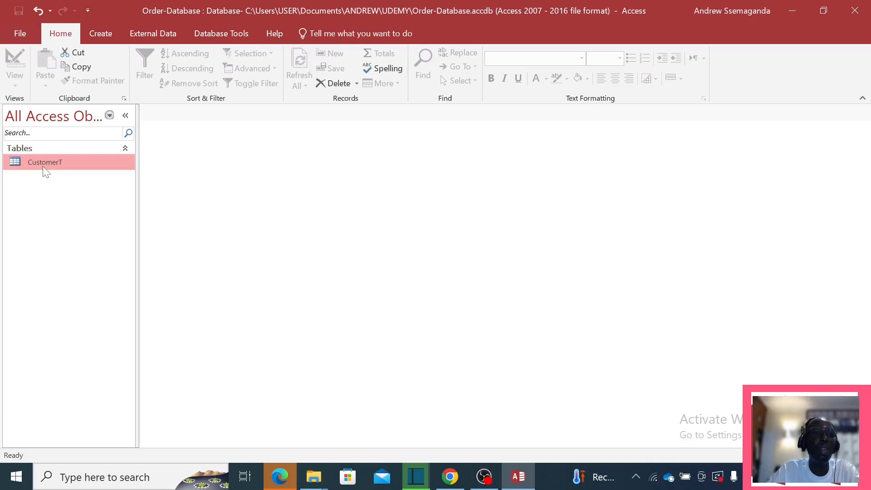
pyautogui.doubleClick(43, 164)
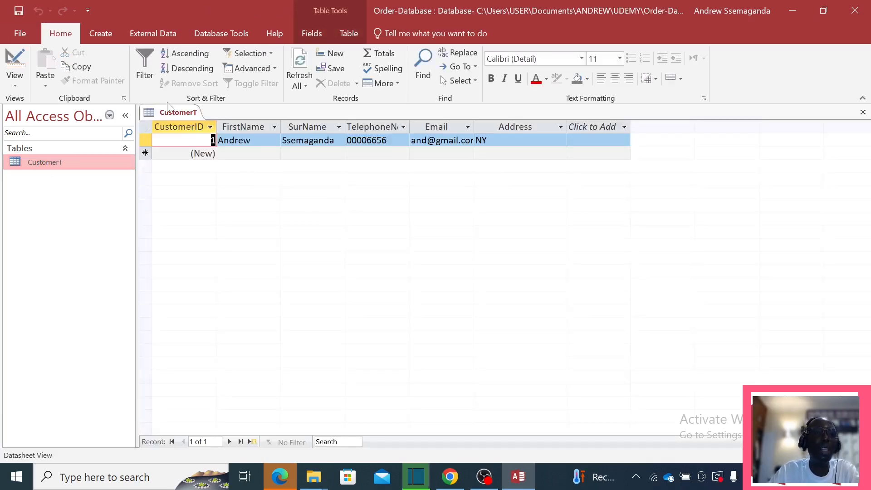
# Step: Inspect CustomerT's fields in Design View, then close the table
pyautogui.click(101, 33)
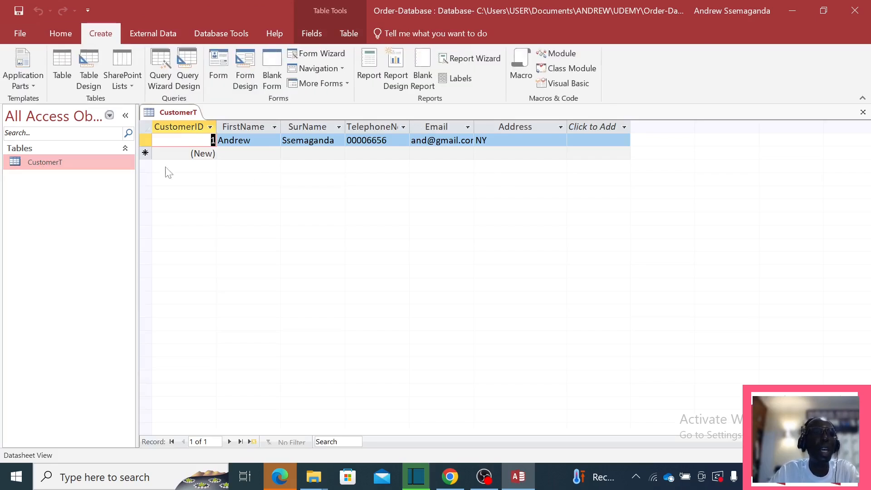
pyautogui.rightClick(179, 119)
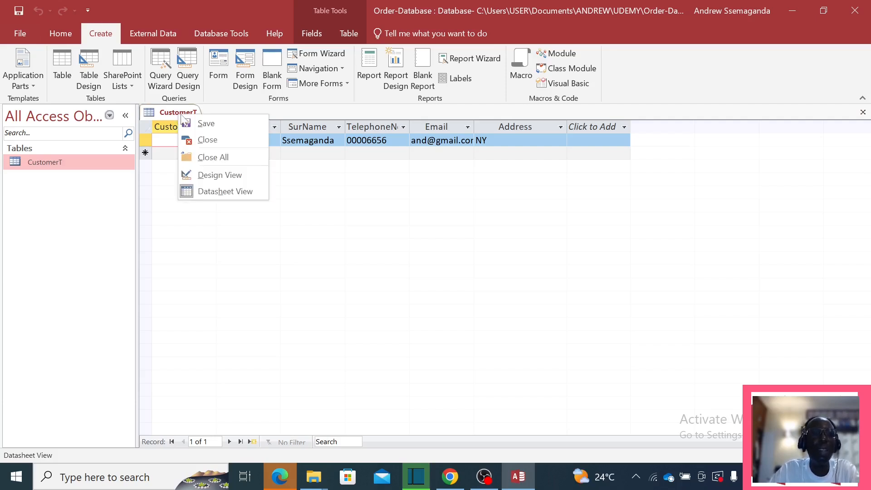
pyautogui.click(209, 177)
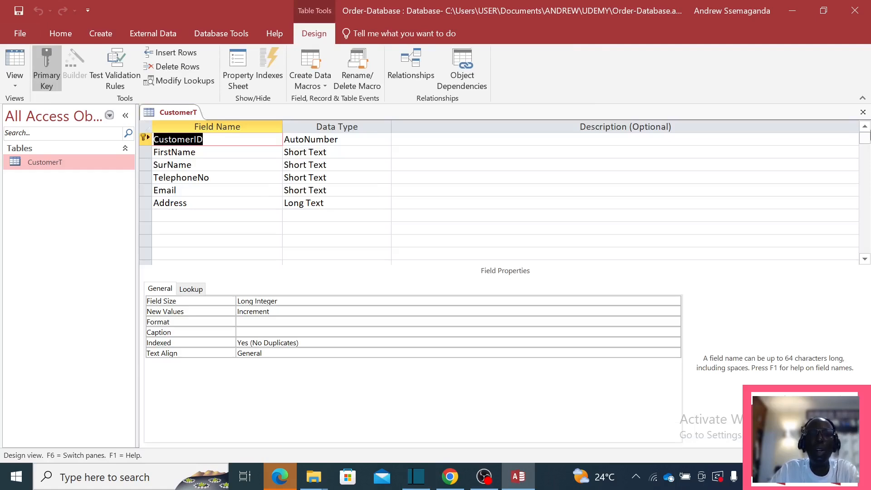
pyautogui.click(863, 113)
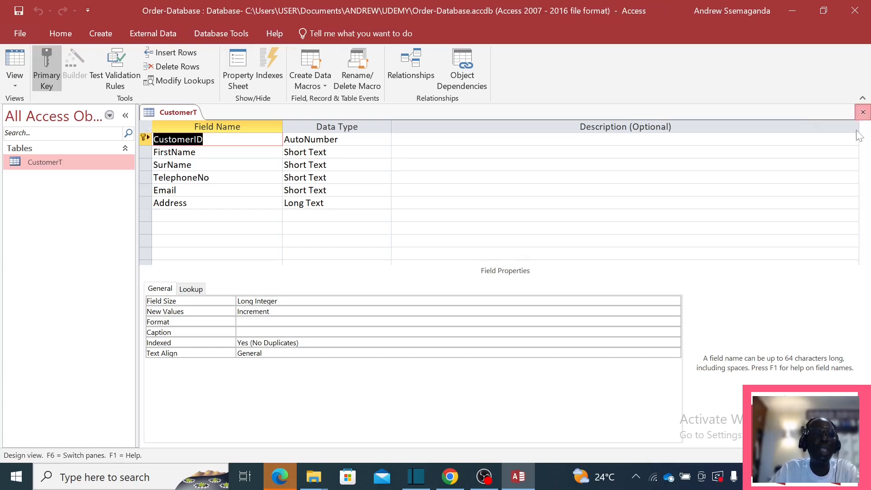
# Step: Create a new table in Table Design and name its first field OrderID
pyautogui.click(101, 35)
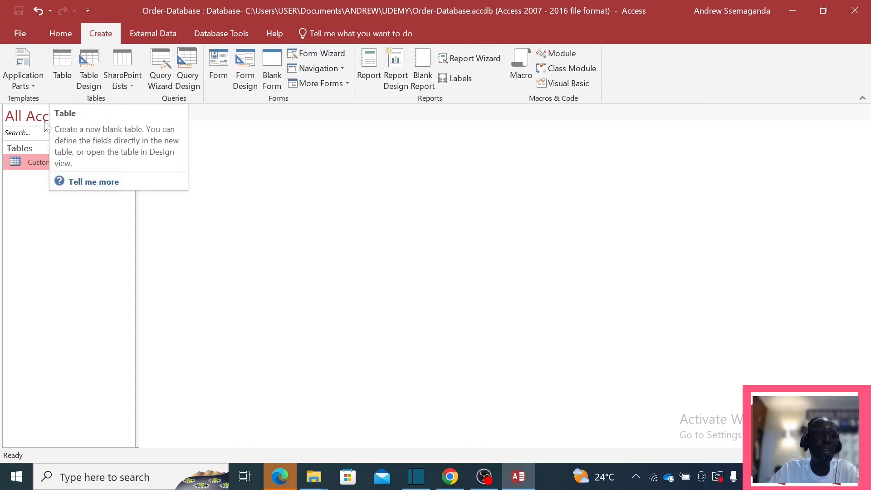
pyautogui.click(91, 61)
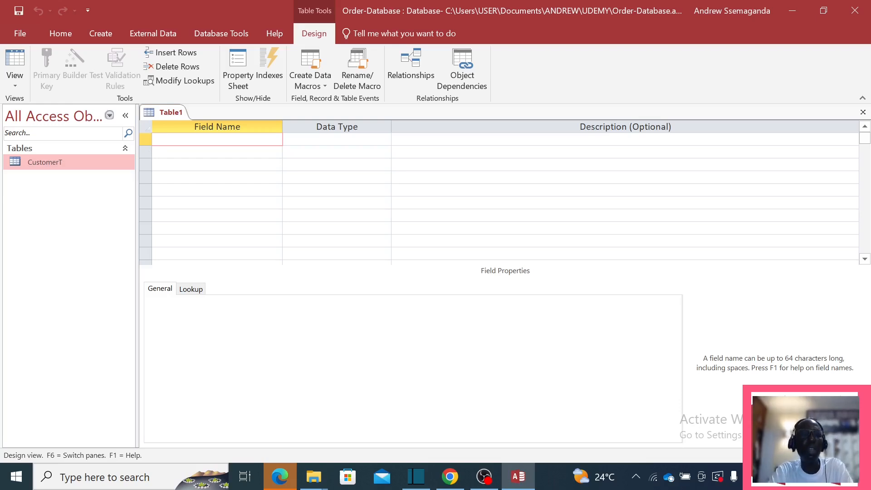
pyautogui.press('capslock')
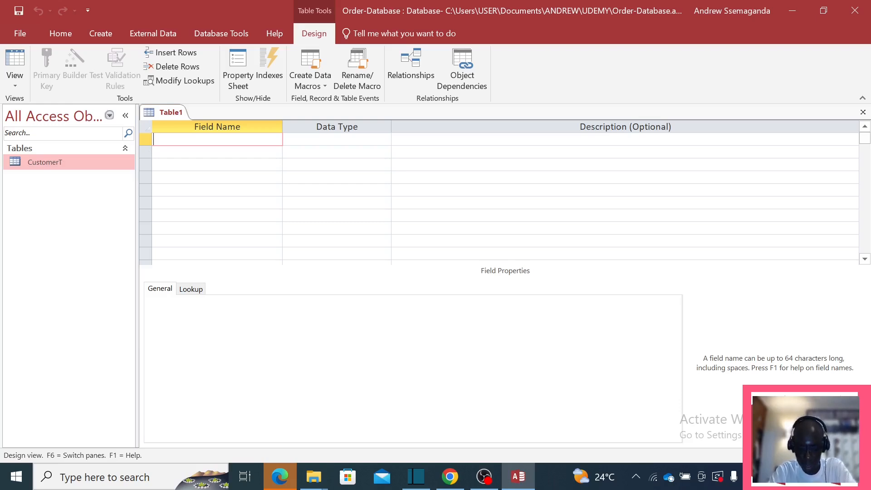
pyautogui.write('ORDER')
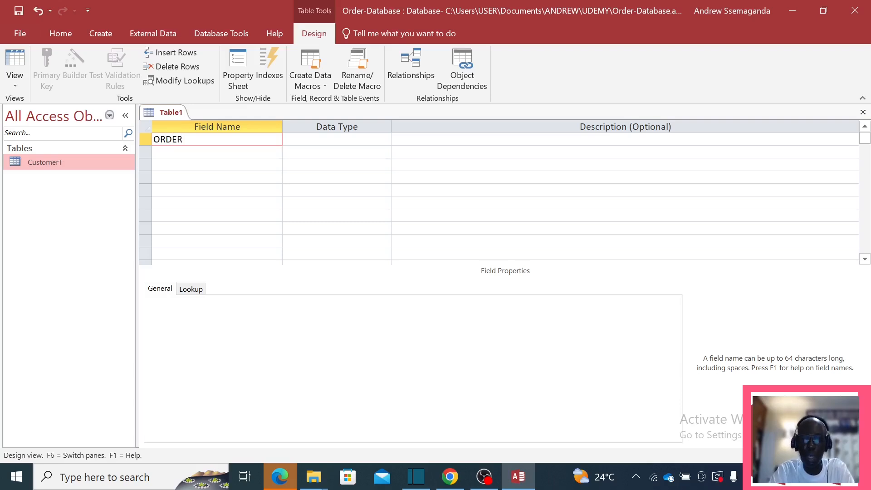
pyautogui.write('i')
pyautogui.press('BackSpace')
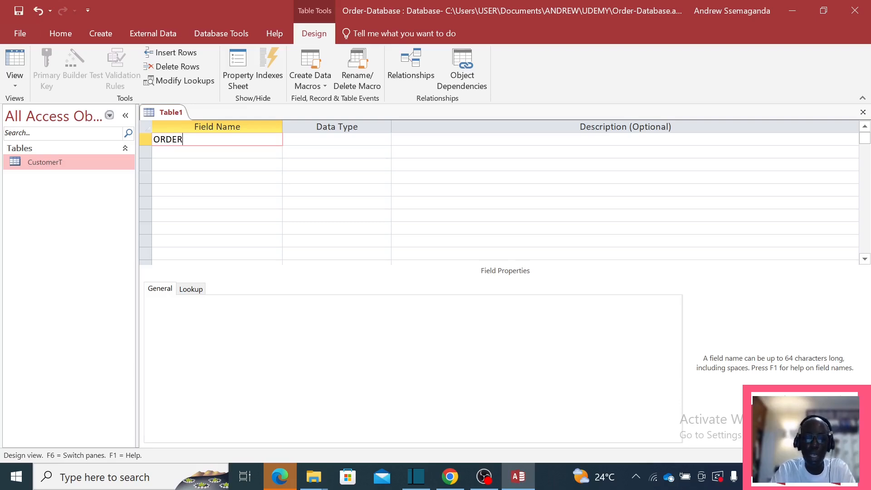
pyautogui.press('capslock')
pyautogui.write('ID')
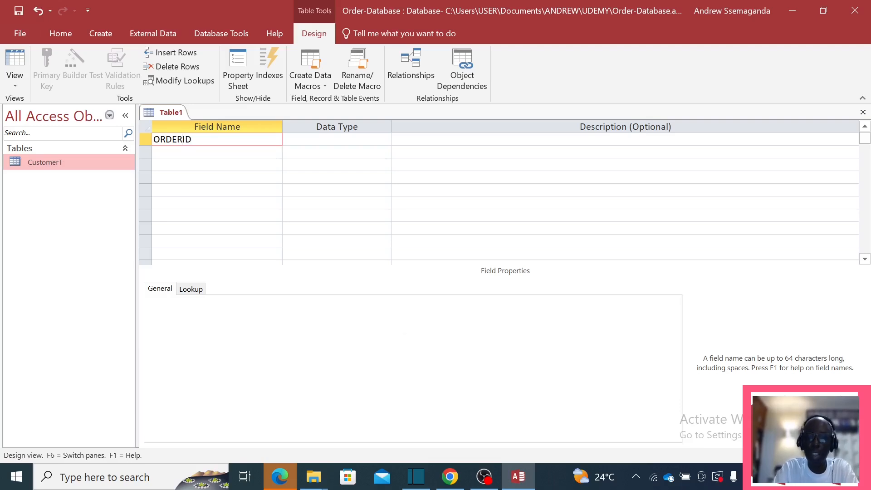
pyautogui.press('BackSpace')
pyautogui.press('BackSpace')
pyautogui.press('BackSpace')
pyautogui.press('BackSpace')
pyautogui.write('rder')
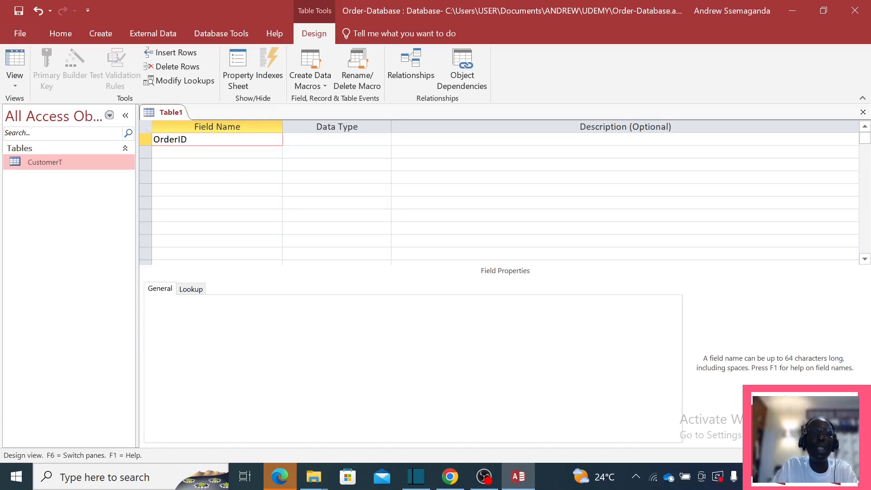
# Step: Set OrderID's data type to AutoNumber
pyautogui.press('Tab')
pyautogui.click(385, 140)
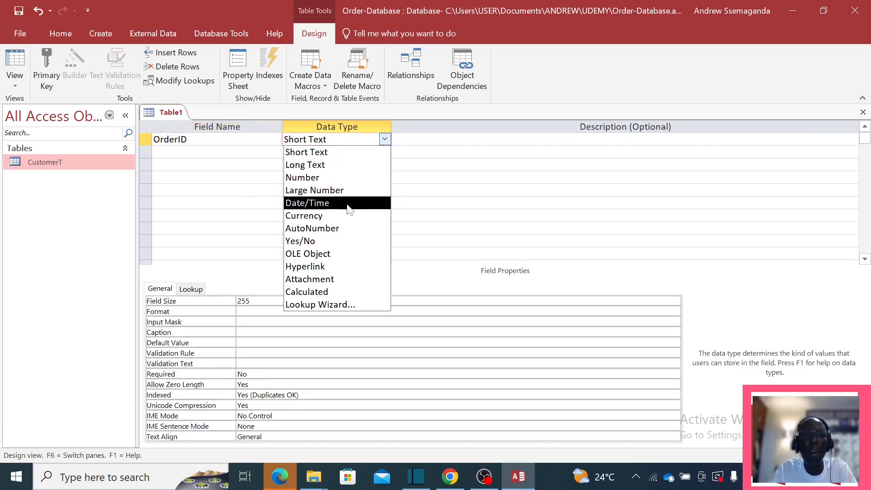
pyautogui.click(333, 229)
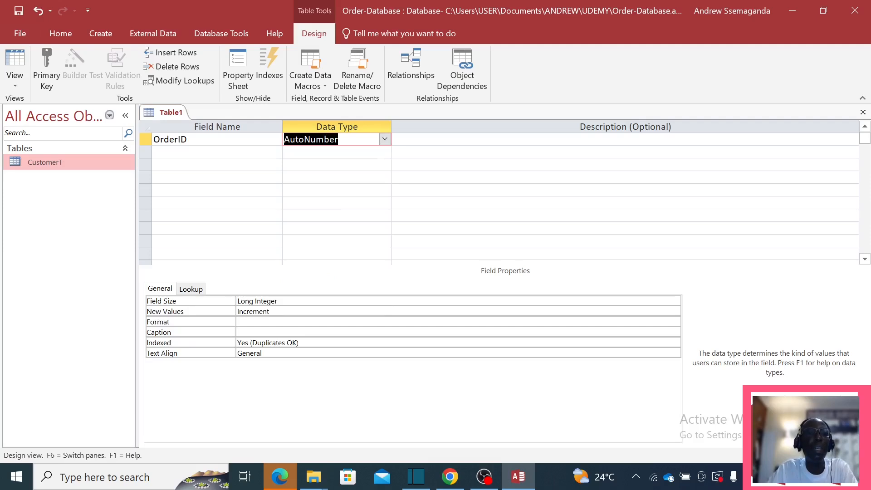
pyautogui.click(217, 151)
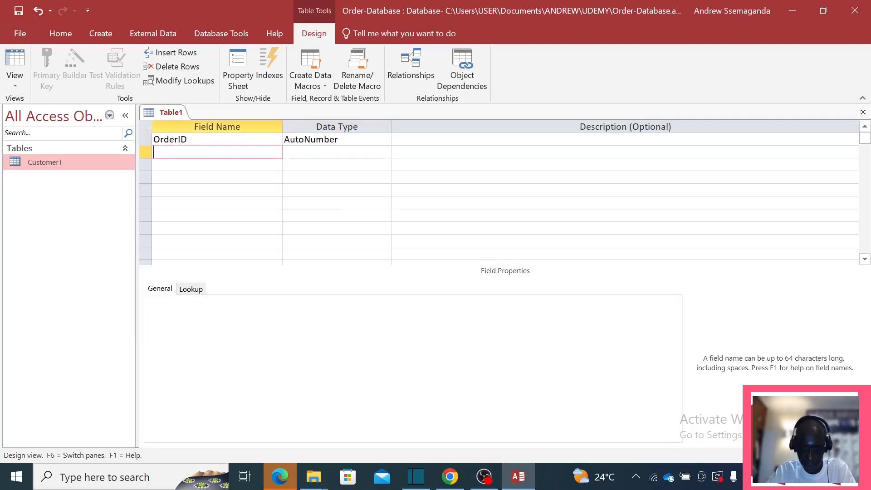
# Step: Add CustomerID as a Number field and OrderDate as a Date/Time field
pyautogui.write('C')
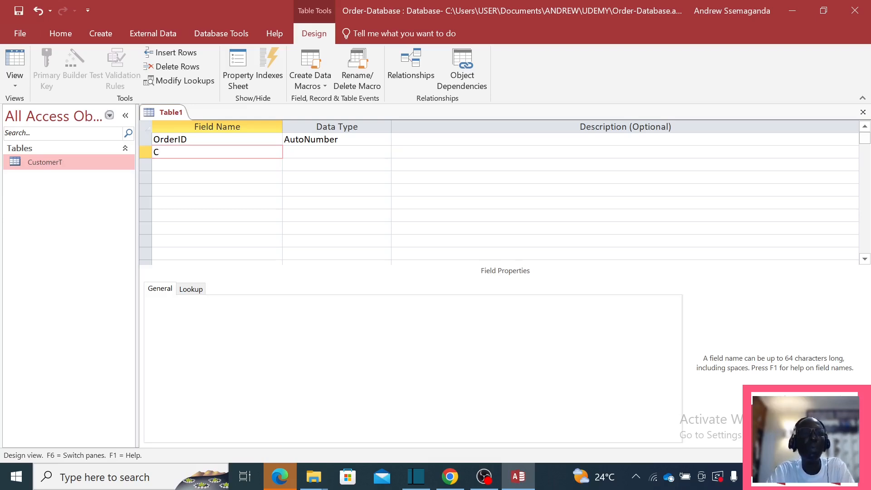
pyautogui.write('u')
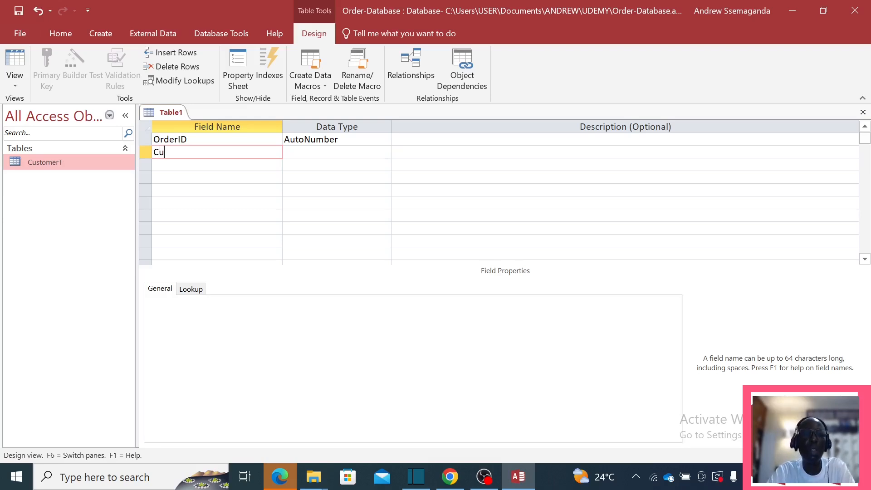
pyautogui.write('st')
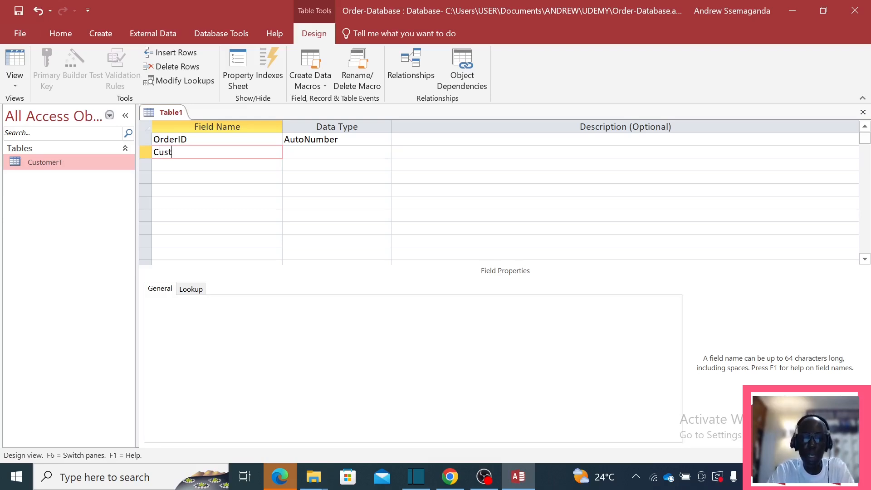
pyautogui.write('omerID')
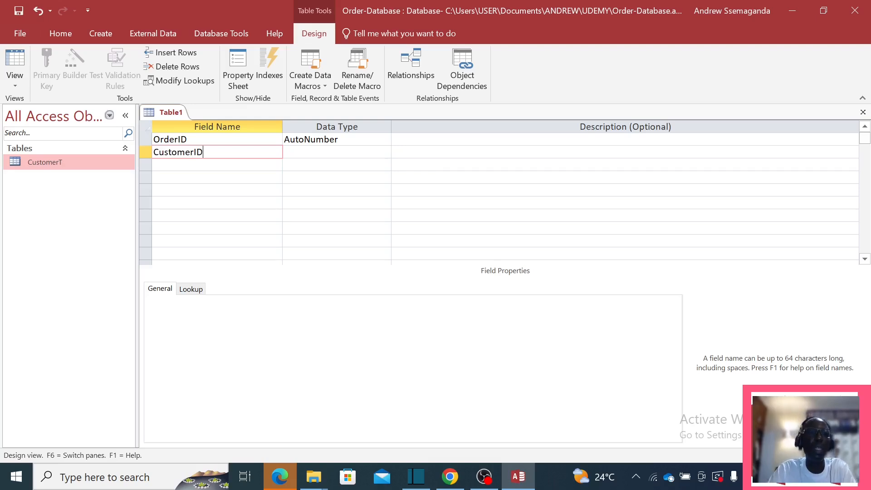
pyautogui.click(313, 151)
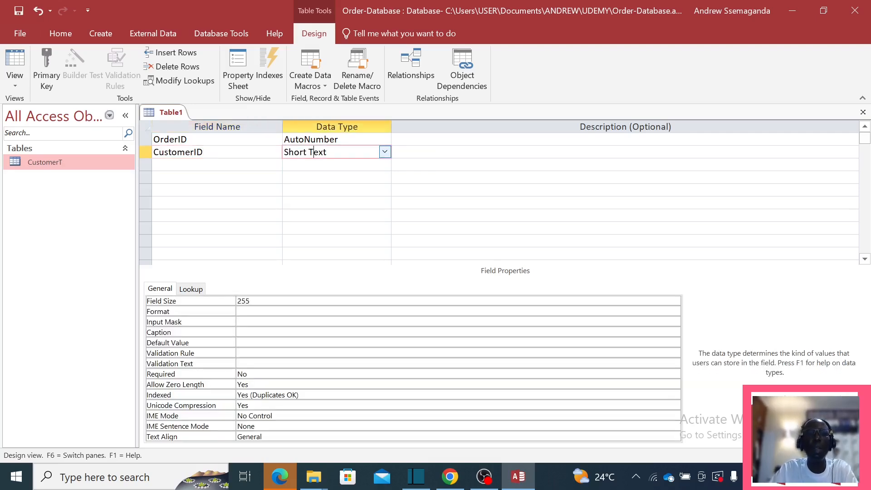
pyautogui.click(384, 152)
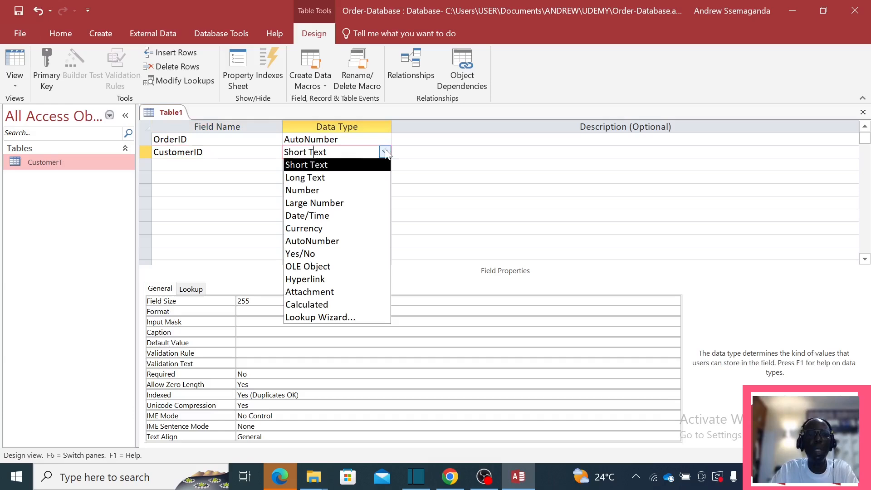
pyautogui.click(313, 190)
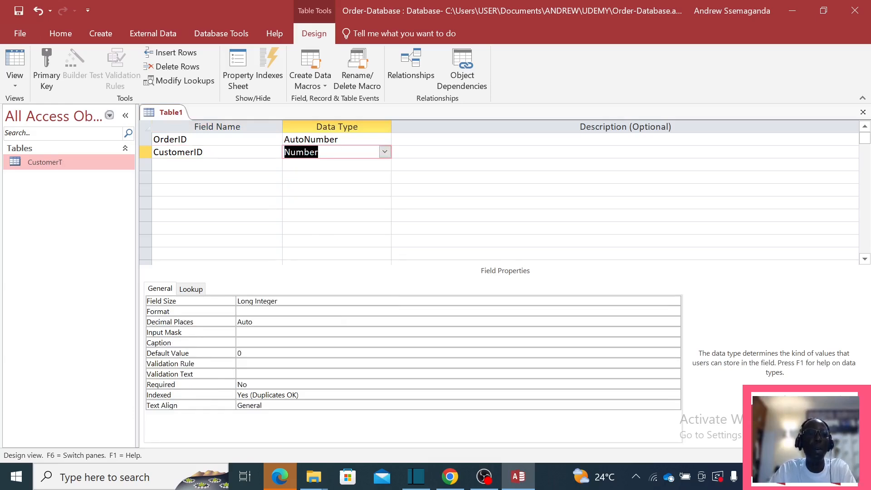
pyautogui.click(217, 165)
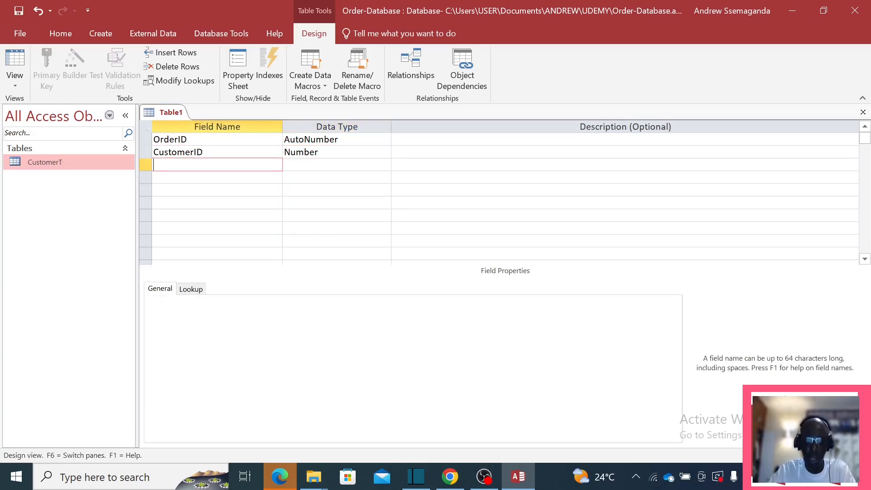
pyautogui.write('O')
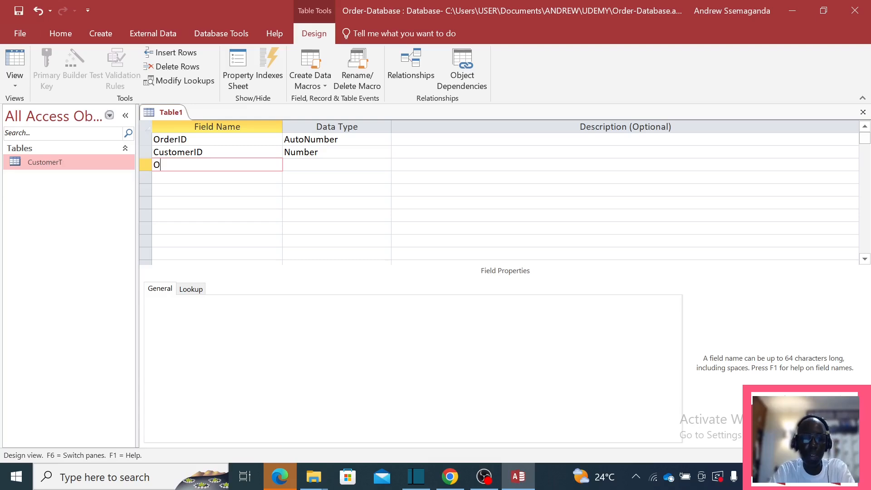
pyautogui.write('rderDate')
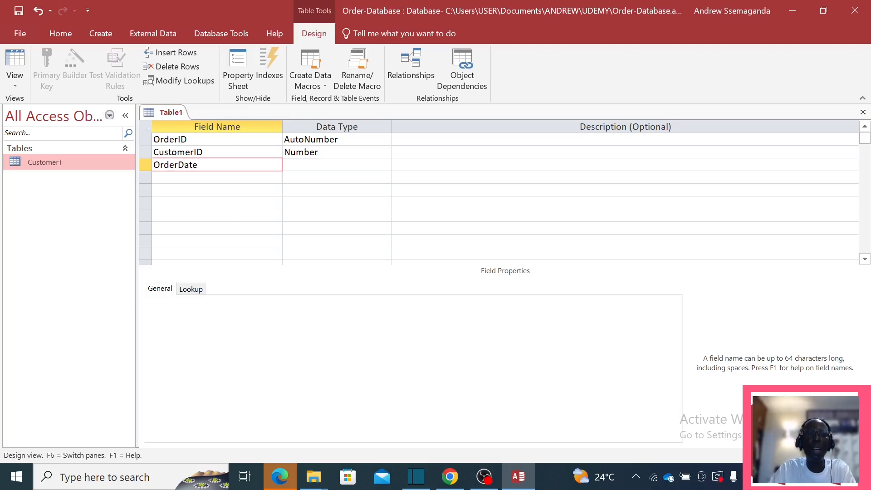
pyautogui.press('Tab')
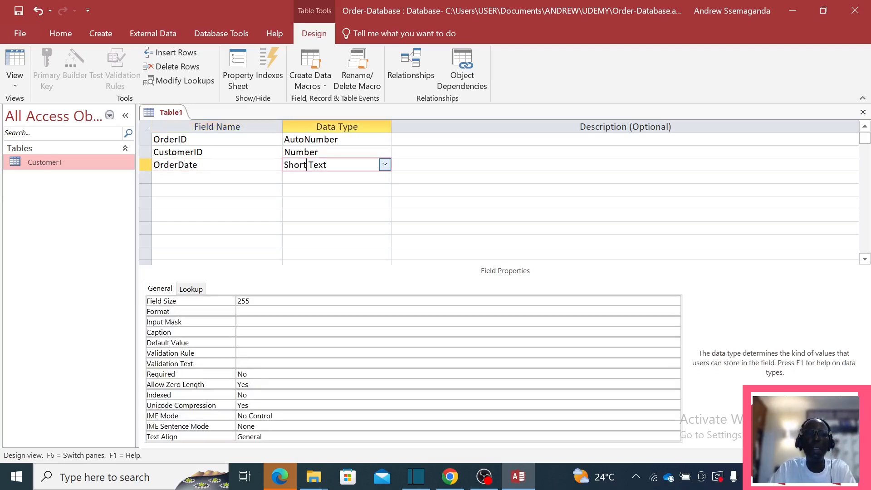
pyautogui.click(384, 165)
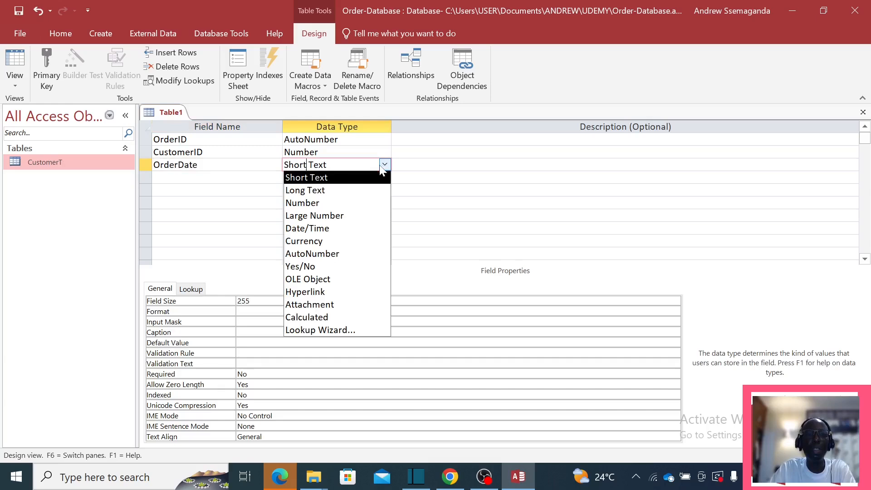
pyautogui.click(324, 228)
# Step: Add ItemOrder as Short Text and Notes as Long Text
pyautogui.click(216, 177)
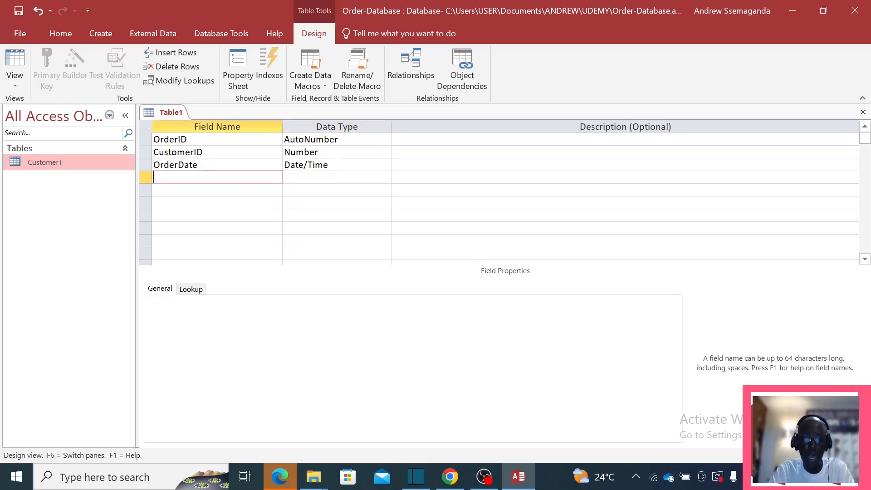
pyautogui.write('Ite')
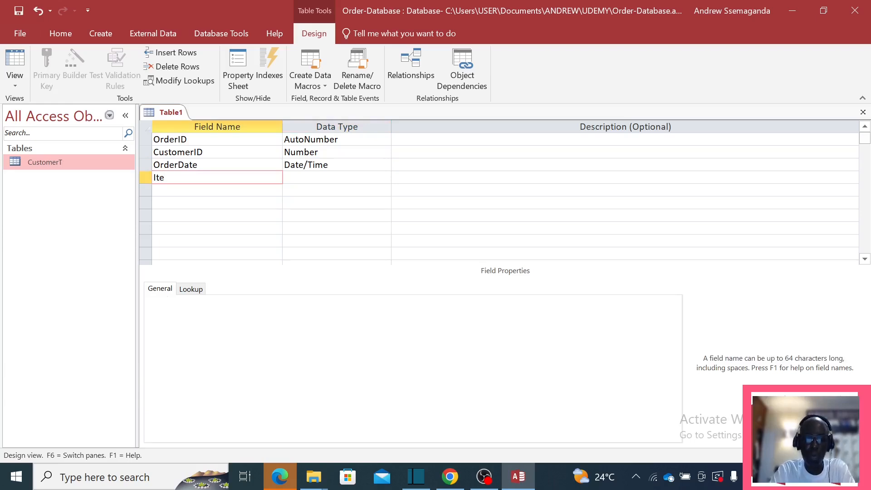
pyautogui.write('mOrder')
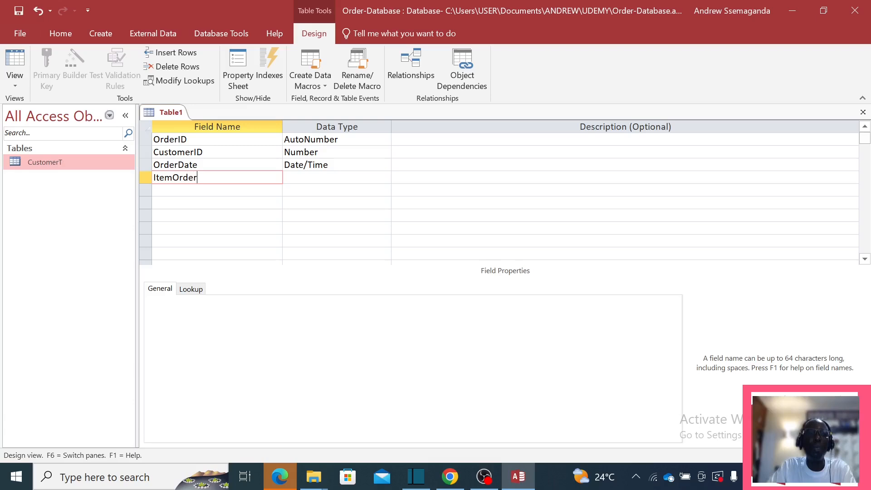
pyautogui.press('Tab')
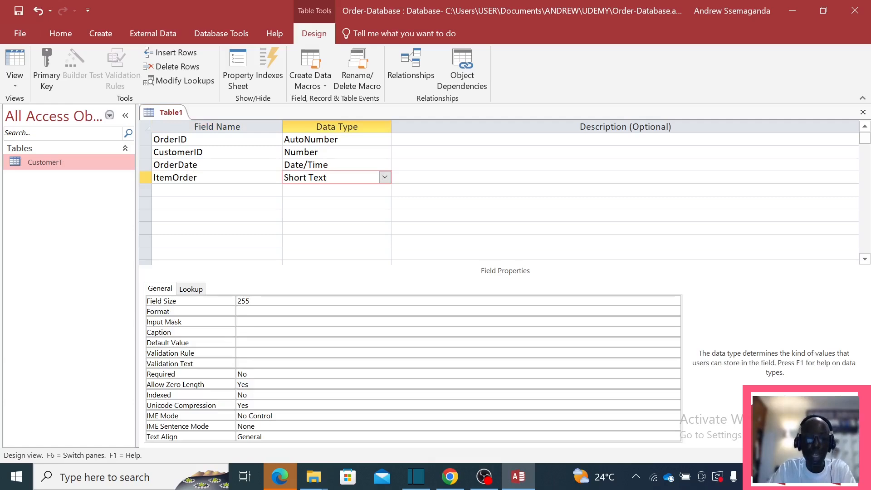
pyautogui.click(204, 190)
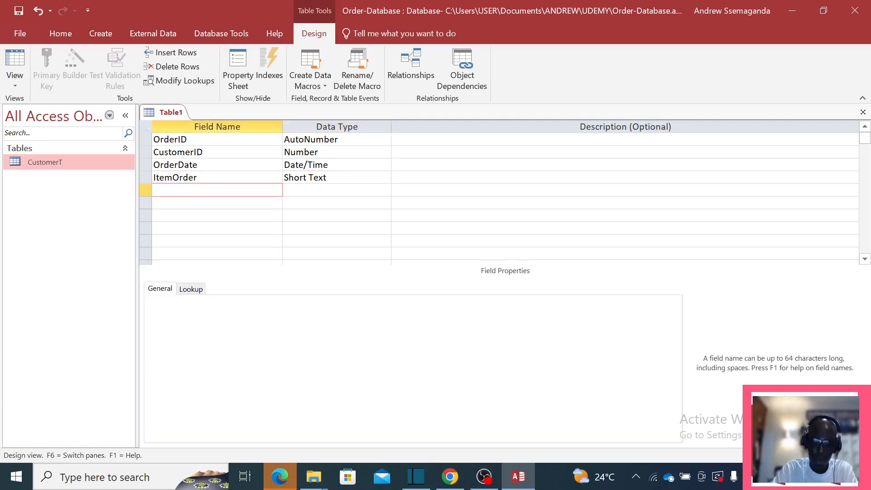
pyautogui.write('Note')
pyautogui.write('s')
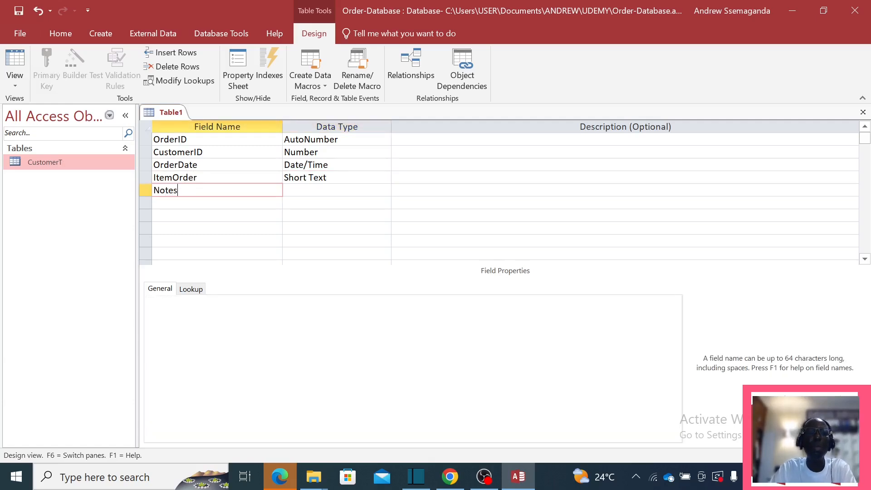
pyautogui.click(307, 190)
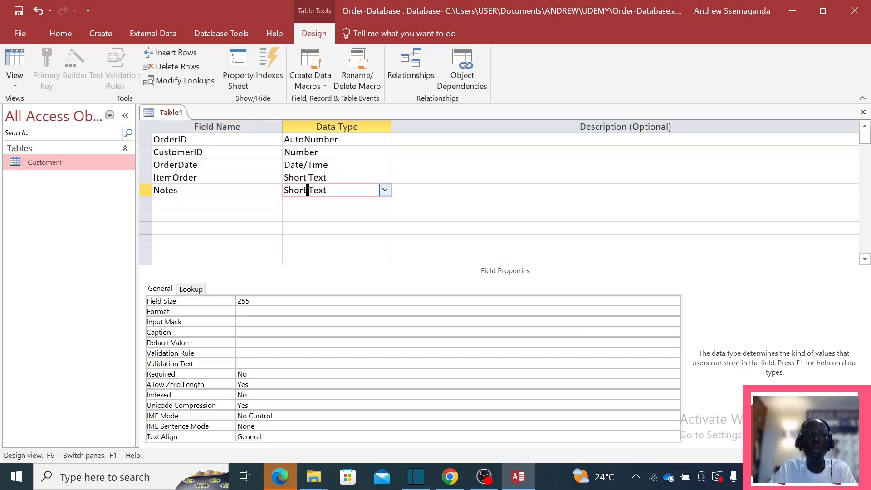
pyautogui.click(384, 190)
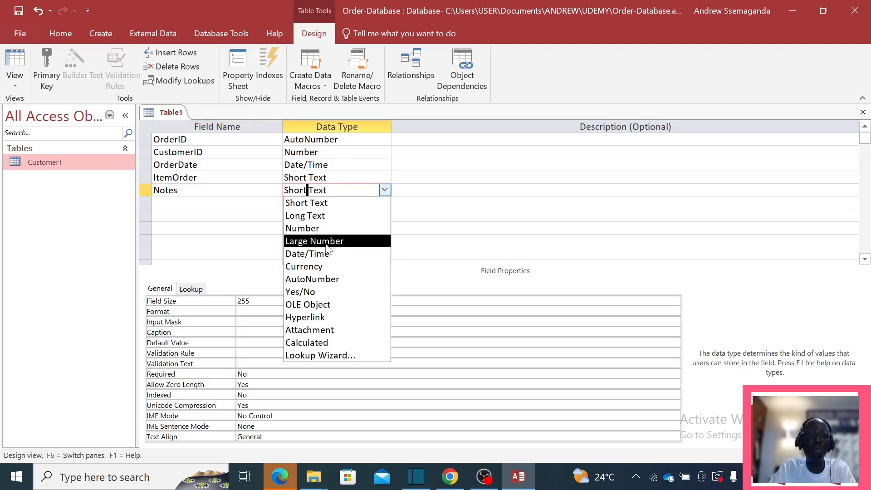
pyautogui.click(305, 216)
# Step: Add a Delivered field with the Yes/No data type
pyautogui.click(209, 203)
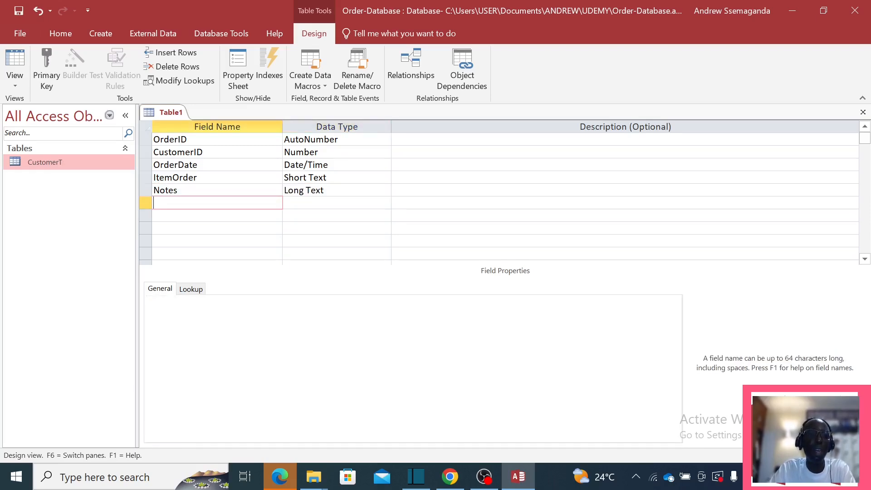
pyautogui.write('De')
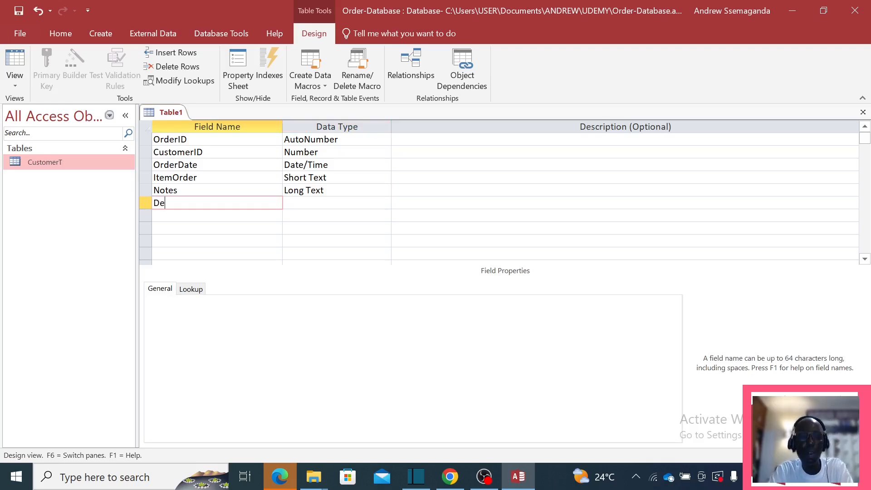
pyautogui.write('kivered')
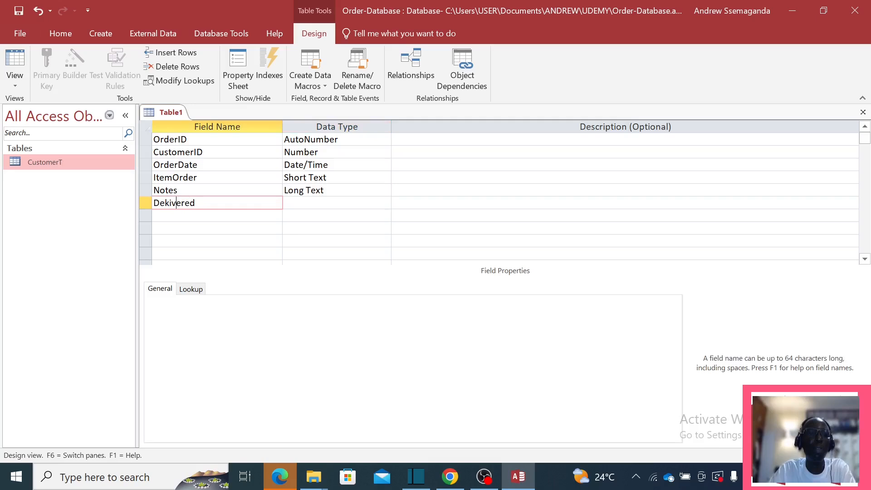
pyautogui.press('BackSpace')
pyautogui.write('l')
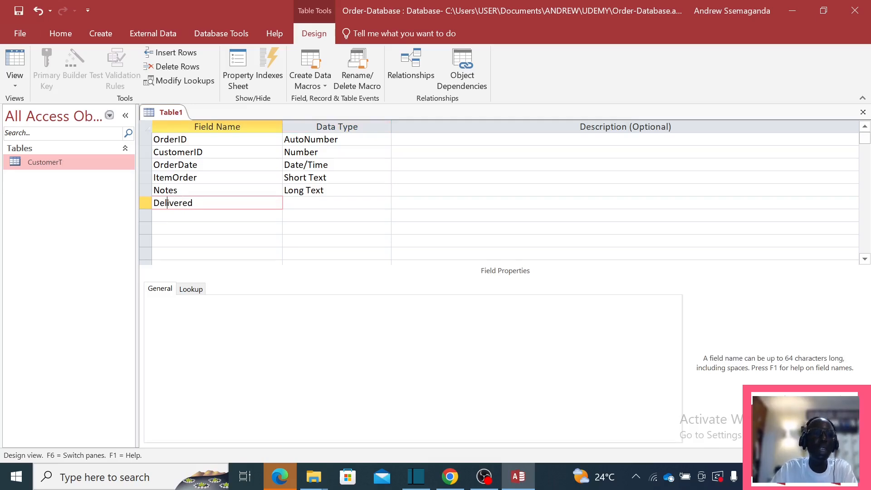
pyautogui.press('Tab')
pyautogui.click(384, 202)
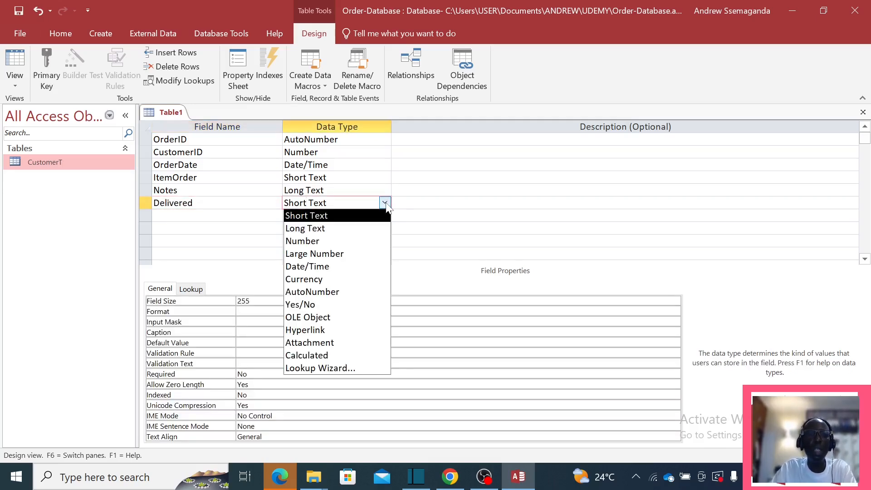
pyautogui.click(313, 304)
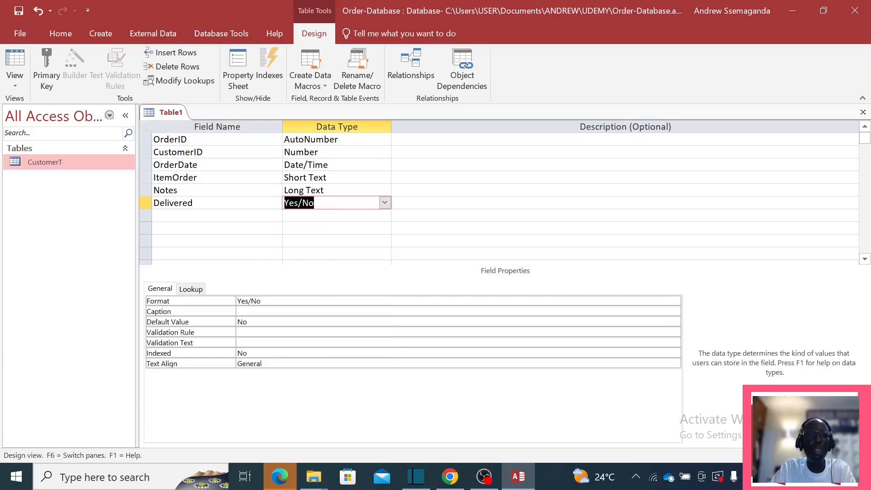
pyautogui.click(328, 190)
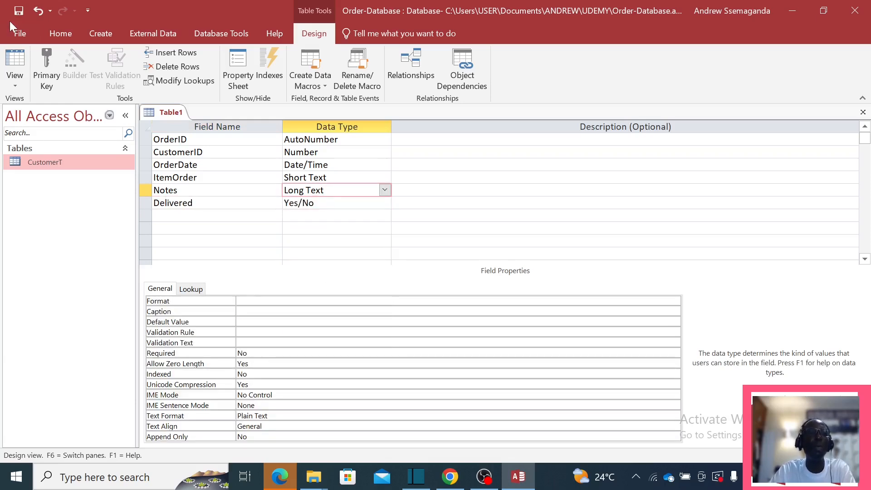
# Step: Save the table design as OrderT and let Access add a primary key
pyautogui.click(18, 10)
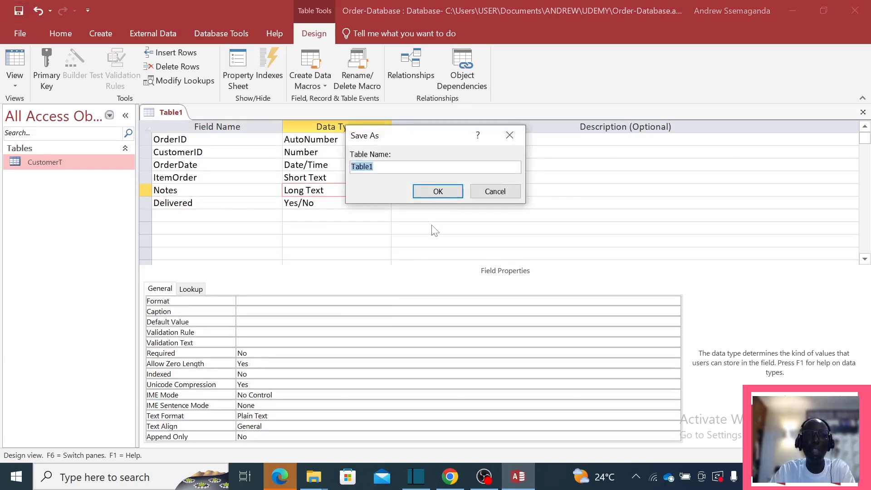
pyautogui.press('capslock')
pyautogui.write('O')
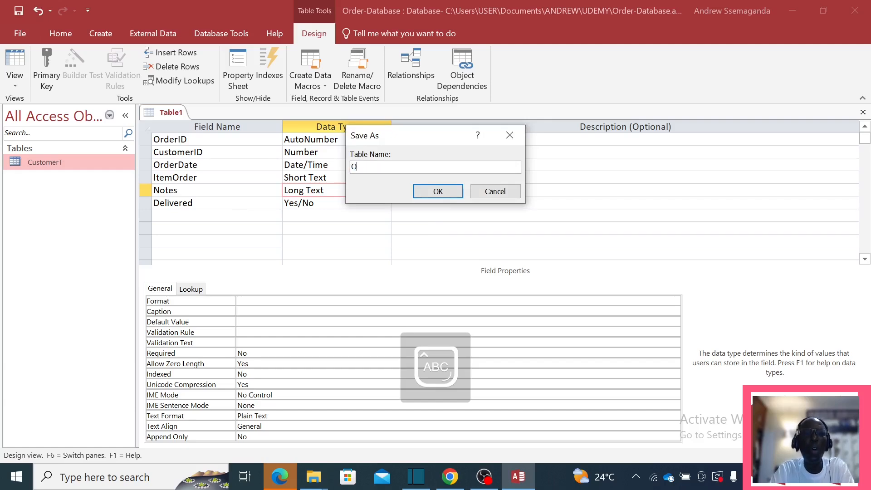
pyautogui.press('capslock')
pyautogui.write('r')
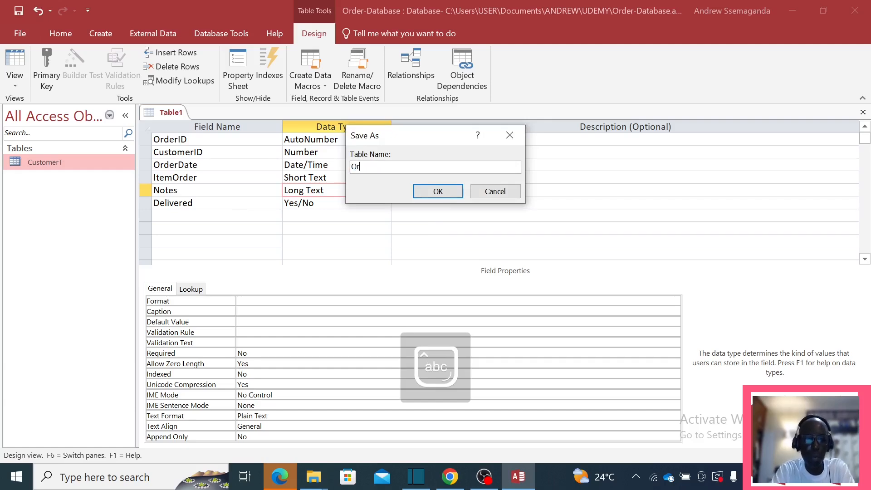
pyautogui.write('derT')
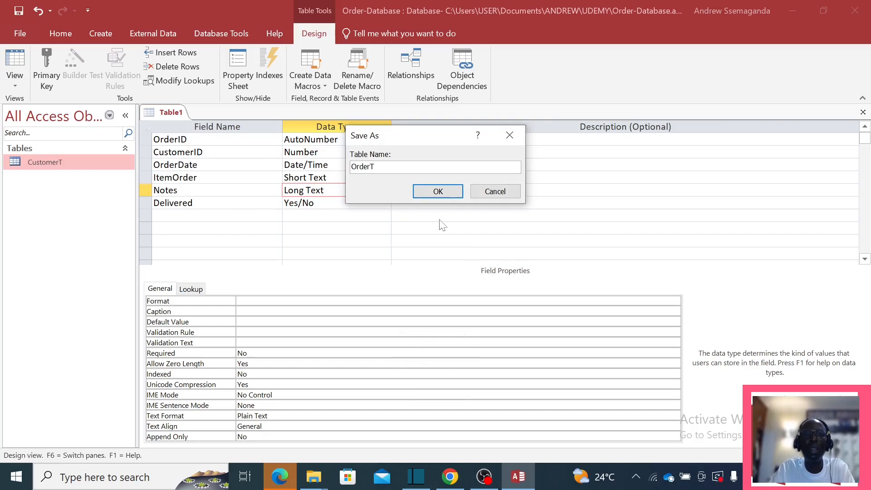
pyautogui.click(439, 192)
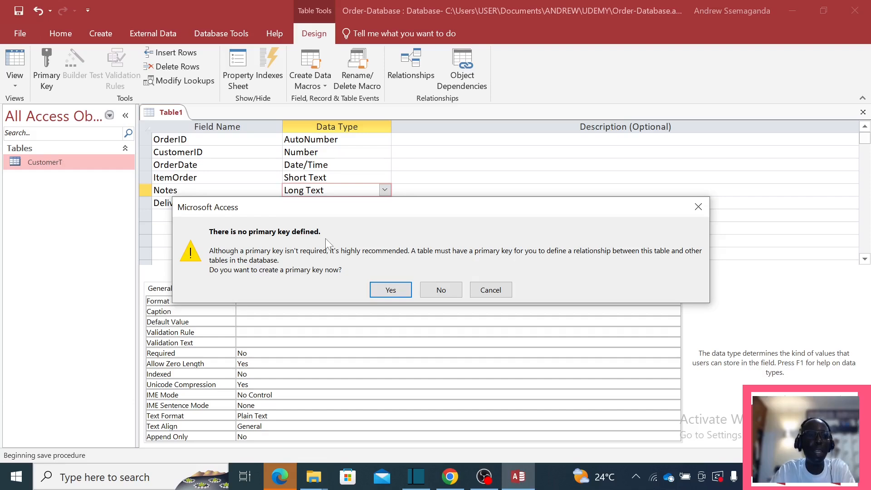
pyautogui.click(398, 293)
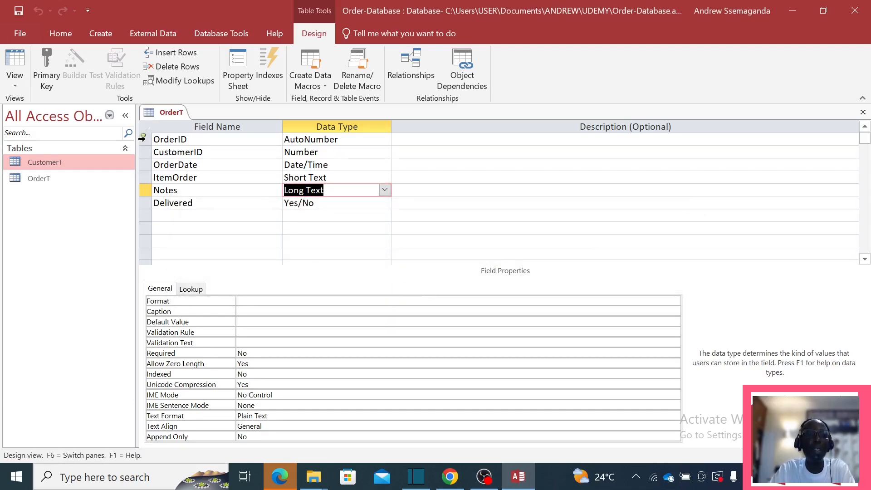
# Step: Toggle OrderID's primary key off and back on, then save and close the OrderT design
pyautogui.rightClick(142, 138)
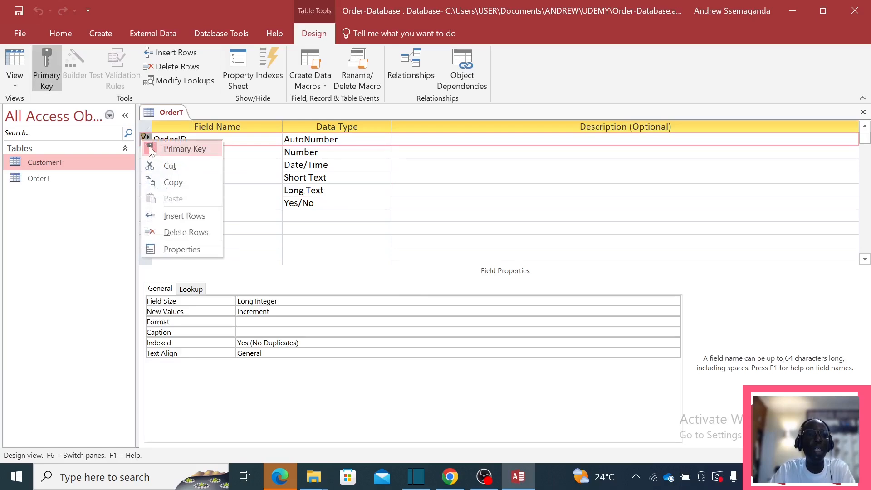
pyautogui.click(152, 150)
pyautogui.rightClick(146, 142)
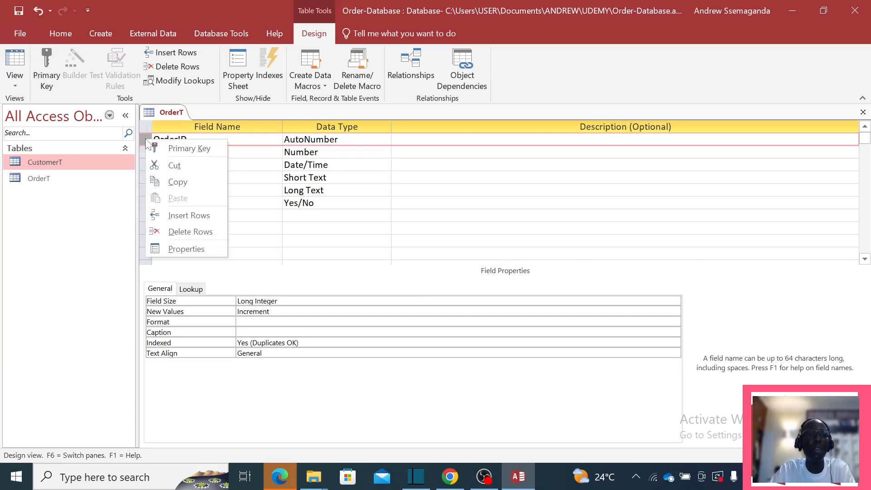
pyautogui.click(179, 145)
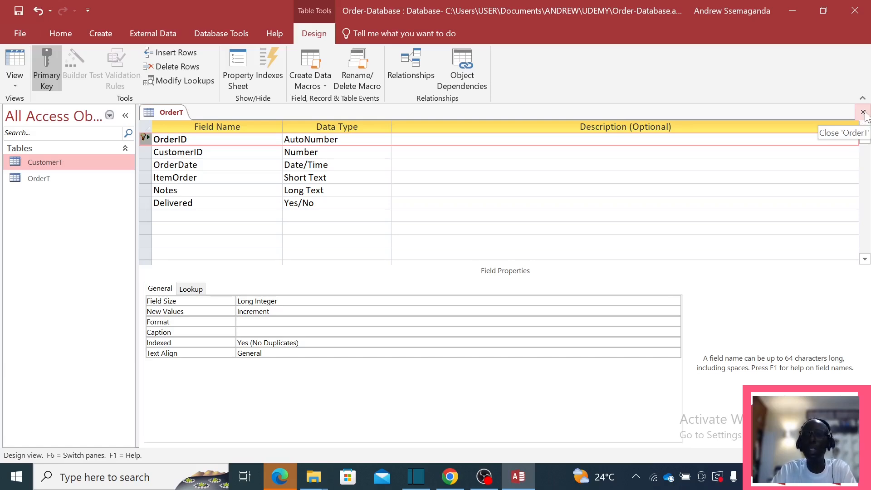
pyautogui.click(863, 113)
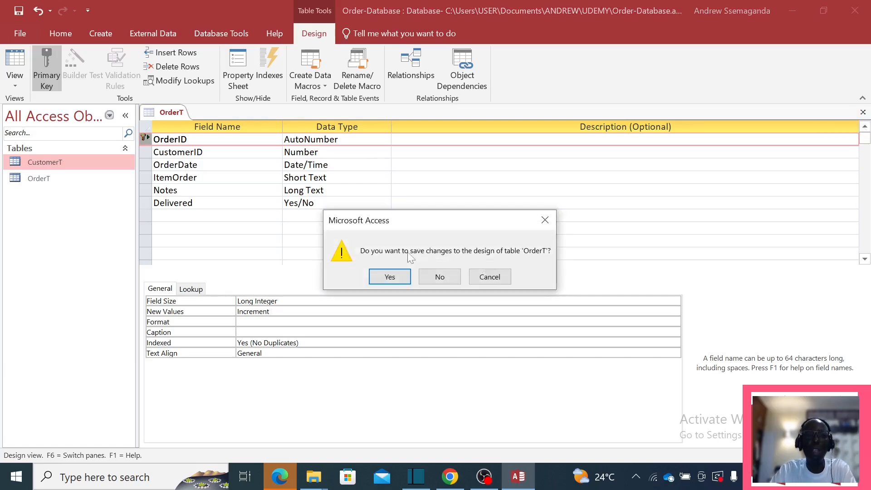
pyautogui.click(395, 274)
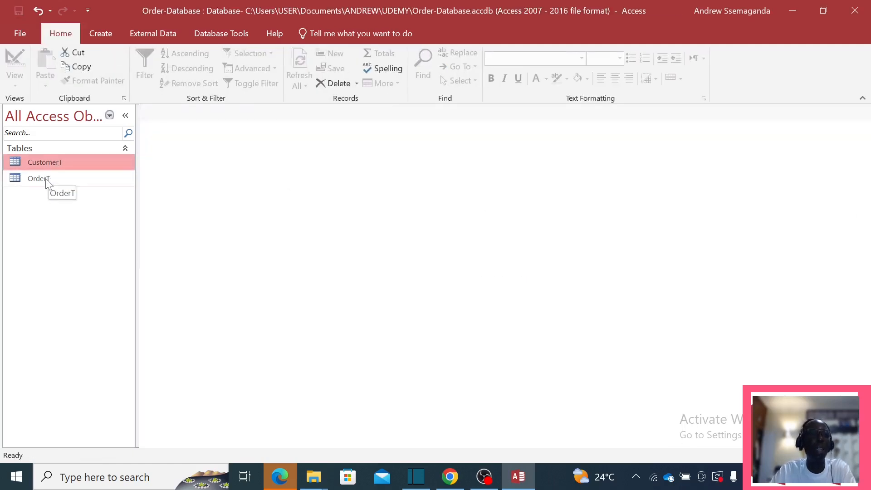
# Step: Review OrderT's six fields in Design View, close it, and bring up OrderT's actions again
pyautogui.click(54, 181)
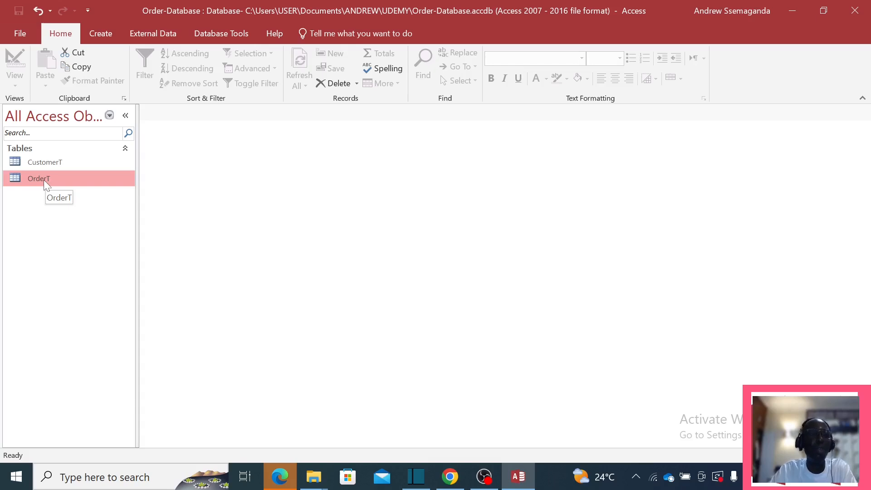
pyautogui.rightClick(44, 180)
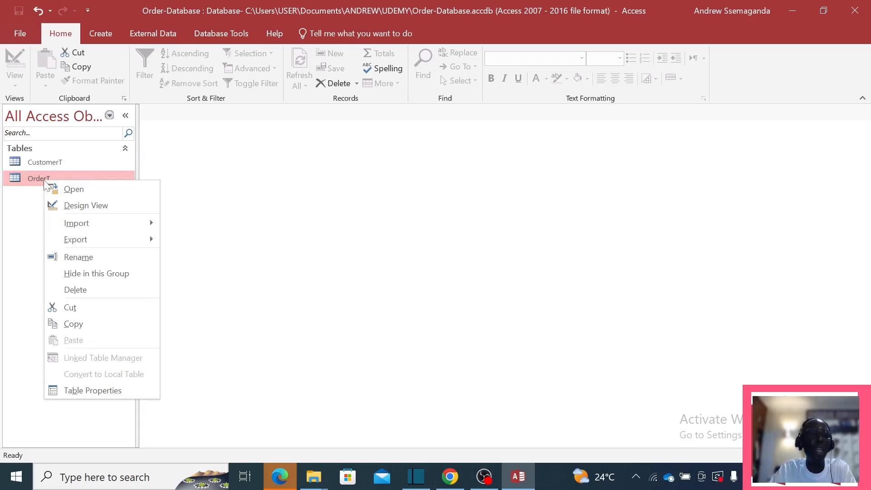
pyautogui.rightClick(44, 174)
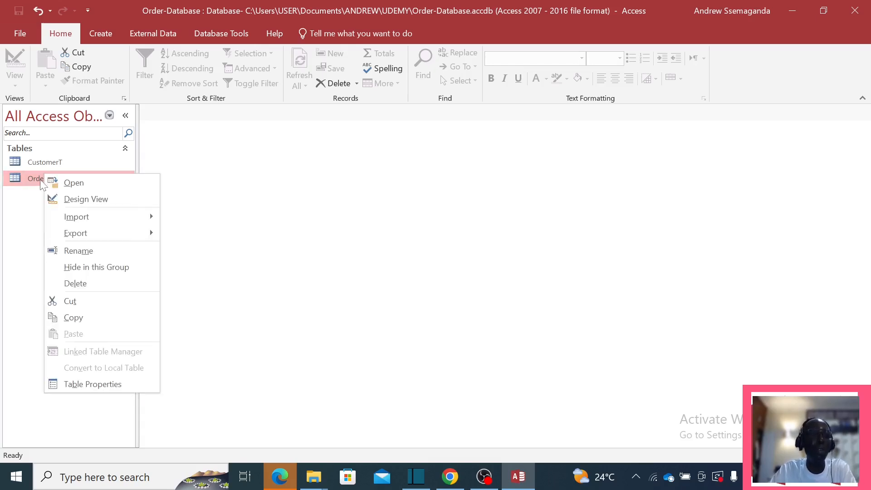
pyautogui.click(79, 200)
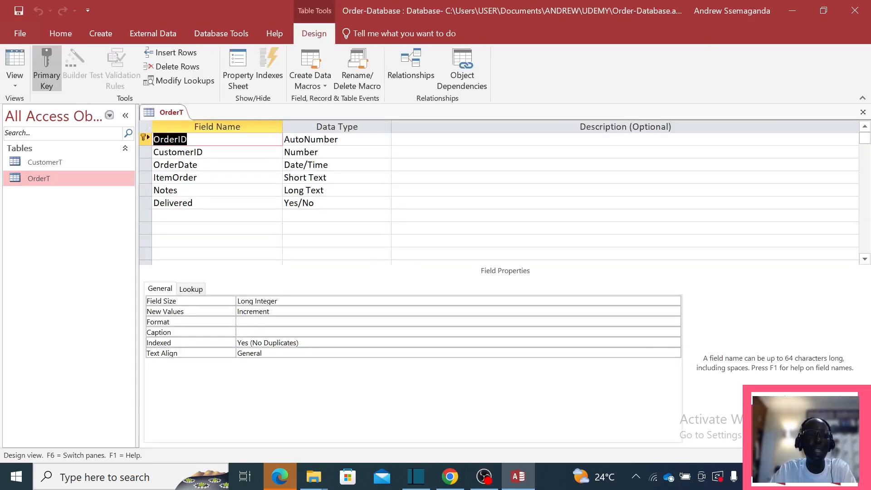
pyautogui.click(863, 112)
pyautogui.rightClick(86, 181)
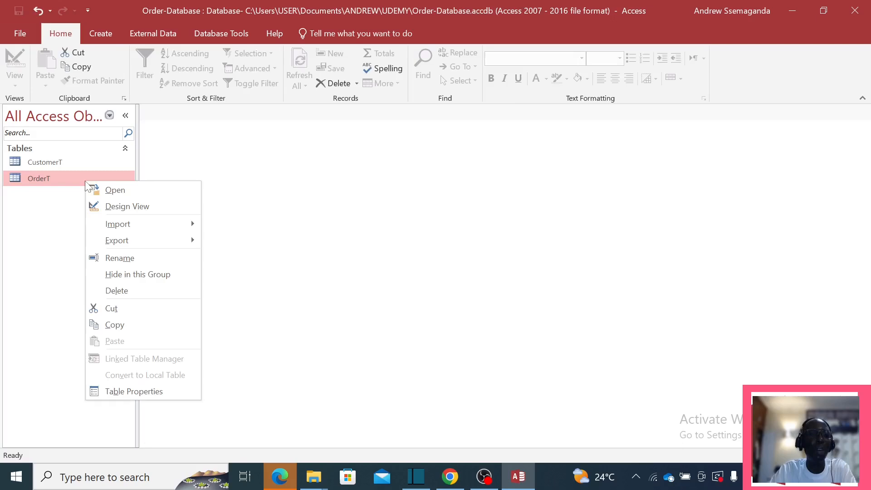
# Step: Open OrderT and start a record with CustomerID 1 and OrderDate 14/07/2024
pyautogui.doubleClick(47, 180)
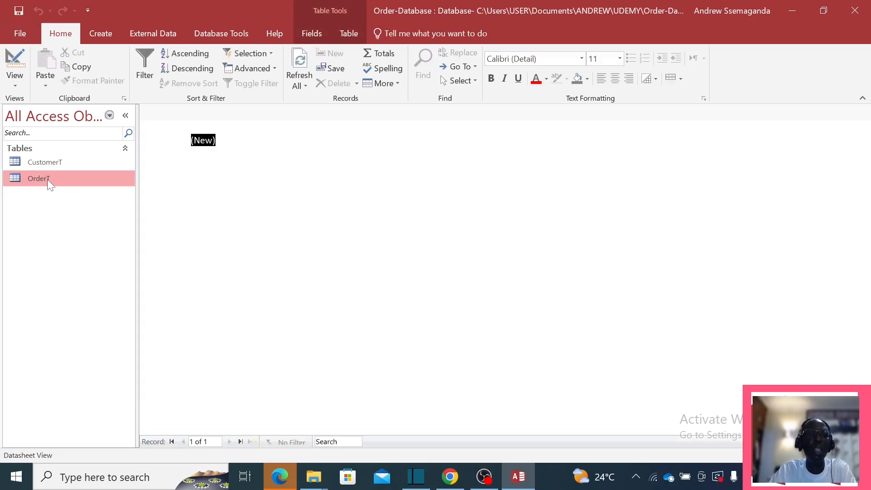
pyautogui.click(245, 140)
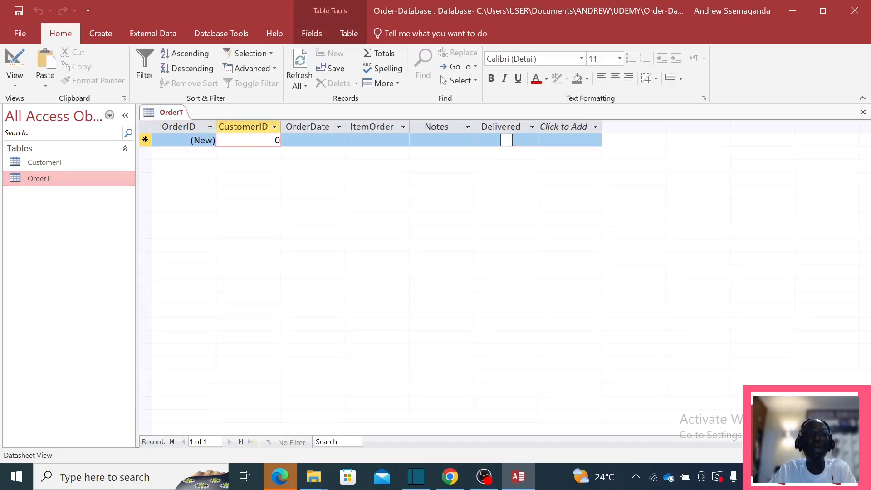
pyautogui.doubleClick(277, 140)
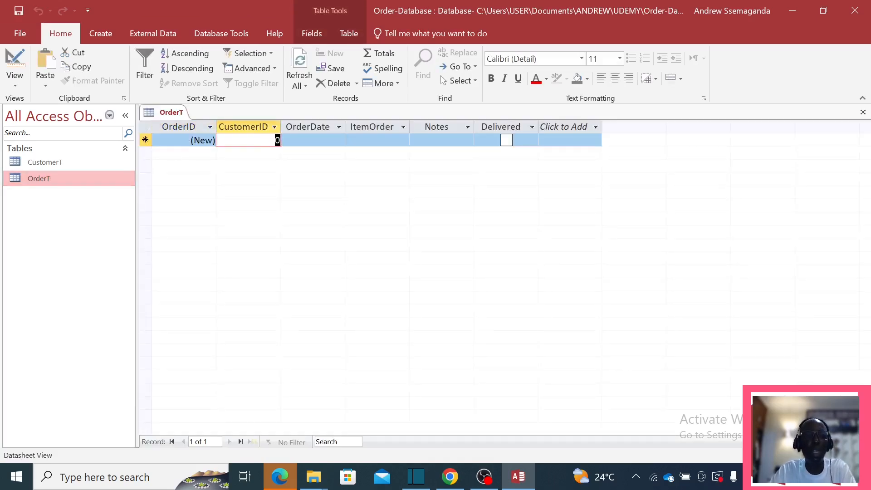
pyautogui.write('1')
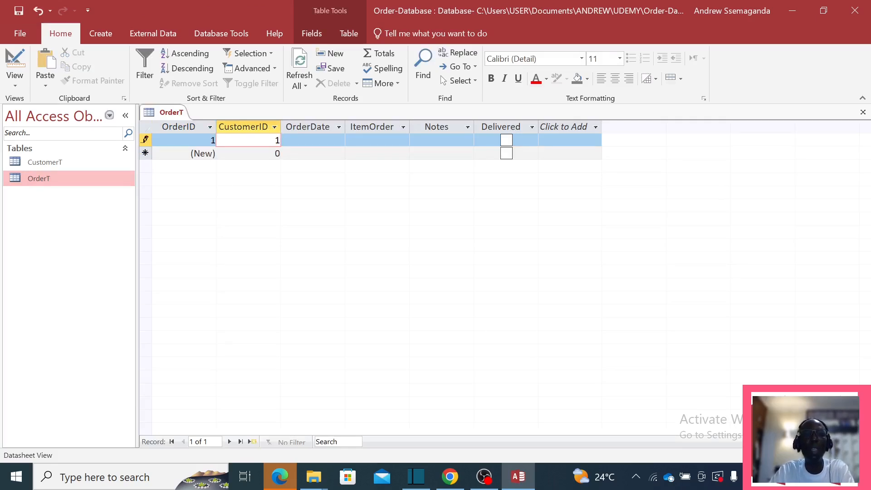
pyautogui.press('Tab')
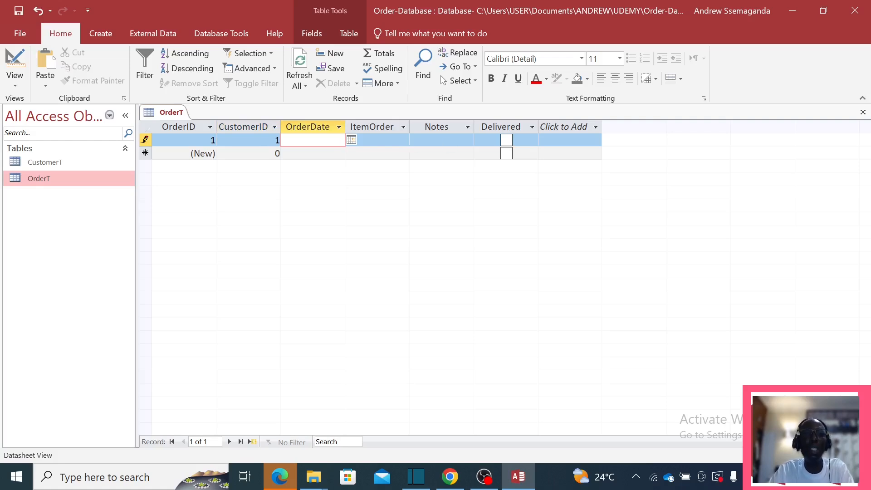
pyautogui.click(350, 140)
pyautogui.click(343, 190)
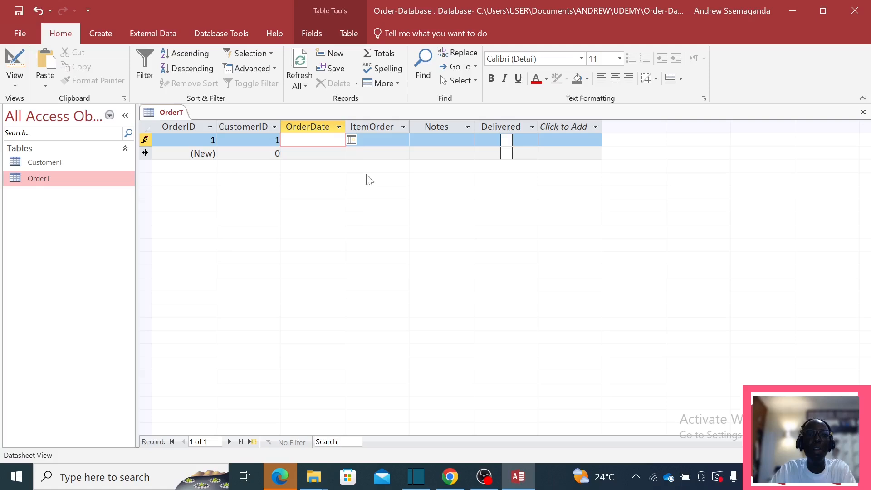
# Step: Enter Sugar as the ItemOrder, replacing the mistyped item name
pyautogui.click(377, 140)
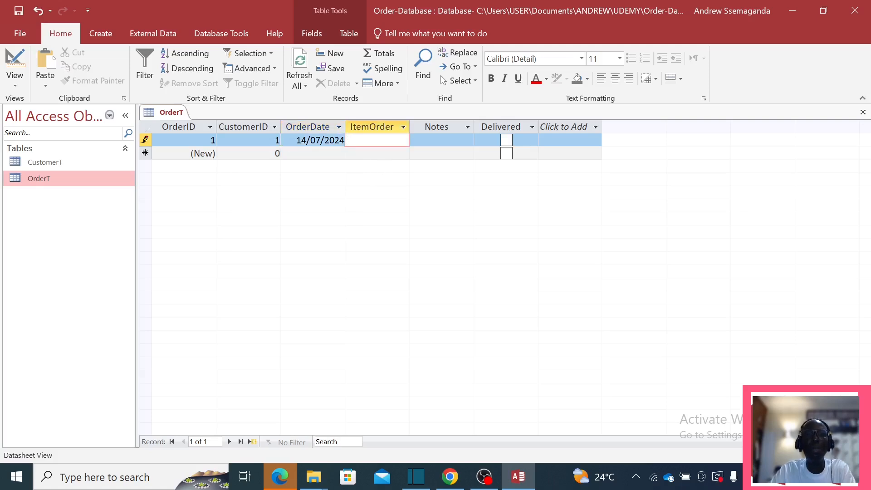
pyautogui.write('Su')
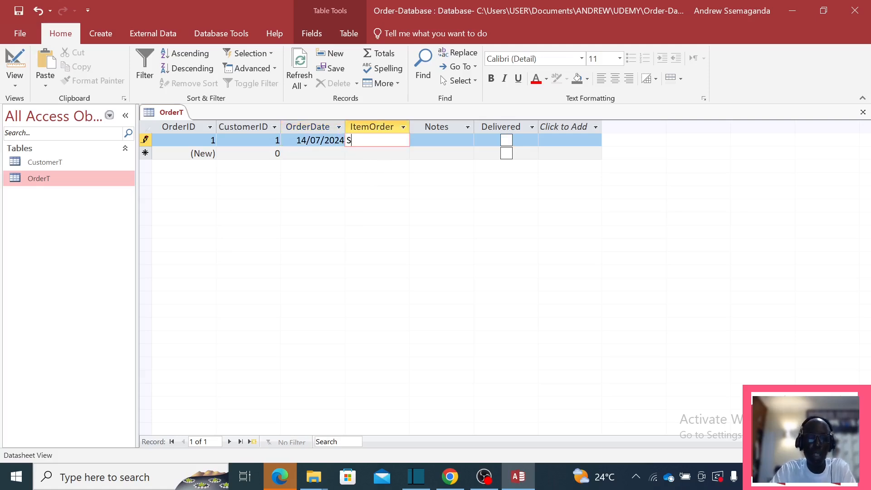
pyautogui.press('BackSpace')
pyautogui.press('BackSpace')
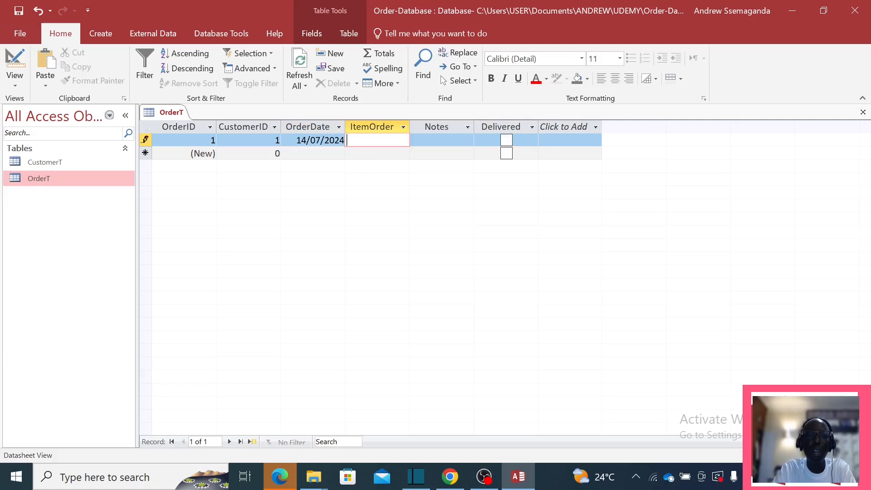
pyautogui.write('Car')
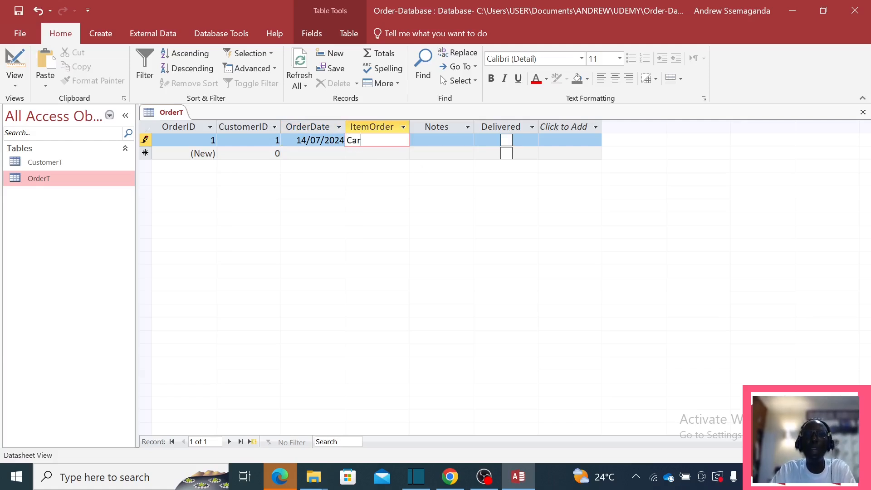
pyautogui.press('Tab')
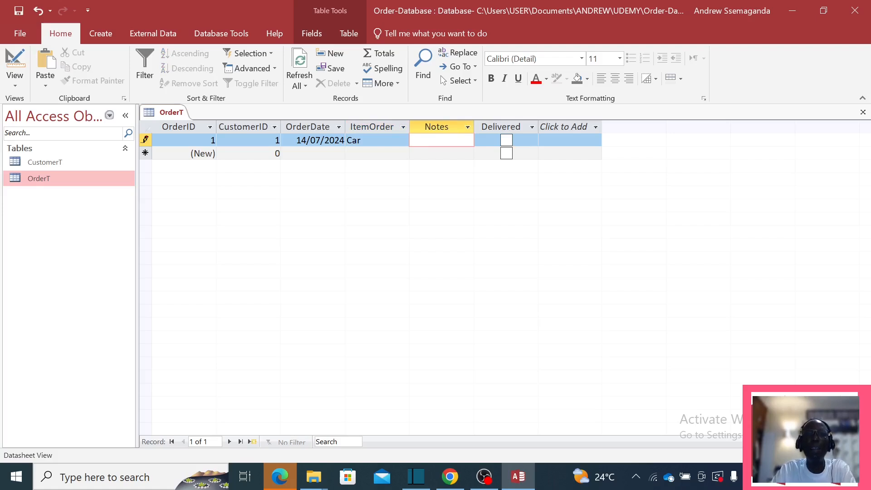
pyautogui.hotkey('shift', 'Tab')
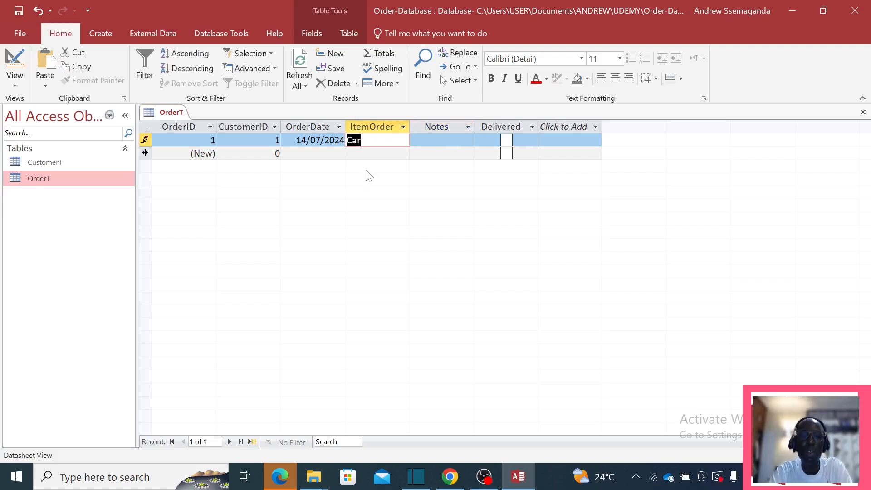
pyautogui.write('Sugar')
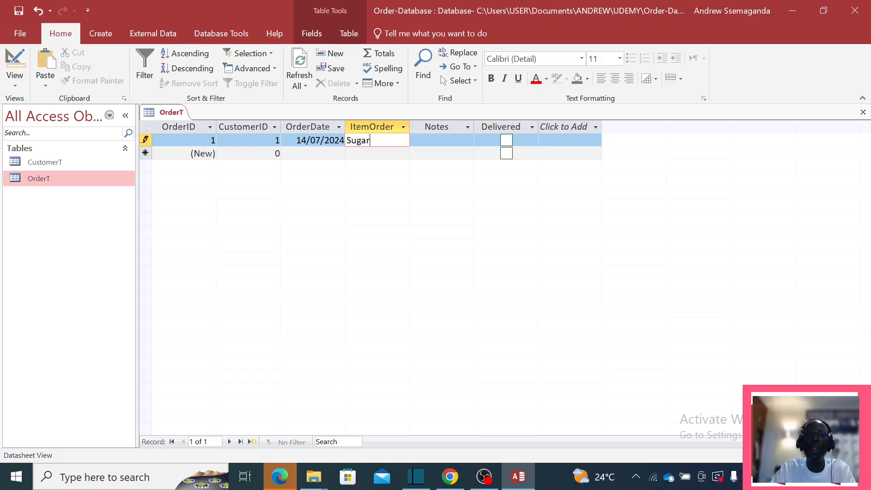
pyautogui.press('Tab')
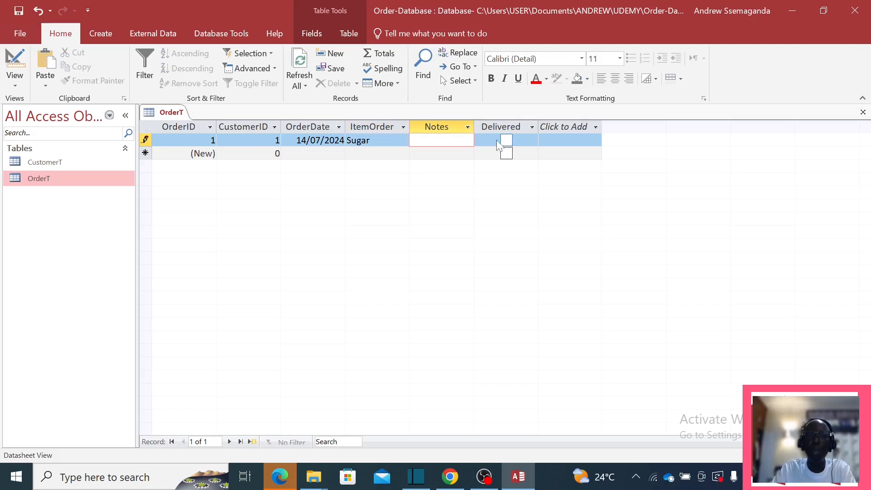
# Step: Add the frequent-customer note and mark the order as Delivered
pyautogui.write('Fre')
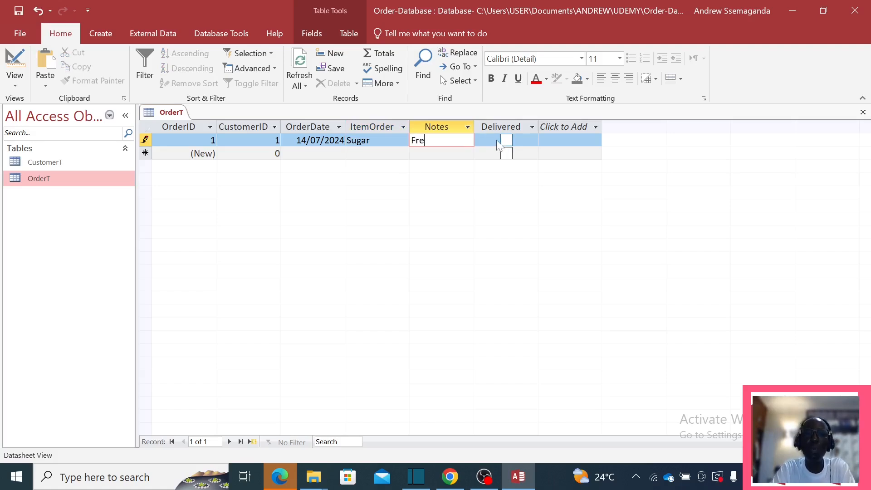
pyautogui.write('que')
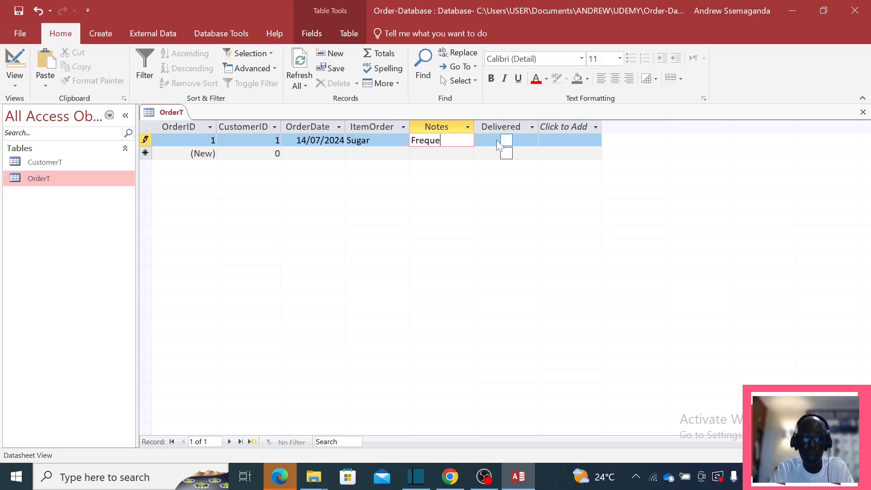
pyautogui.write('nt Custi')
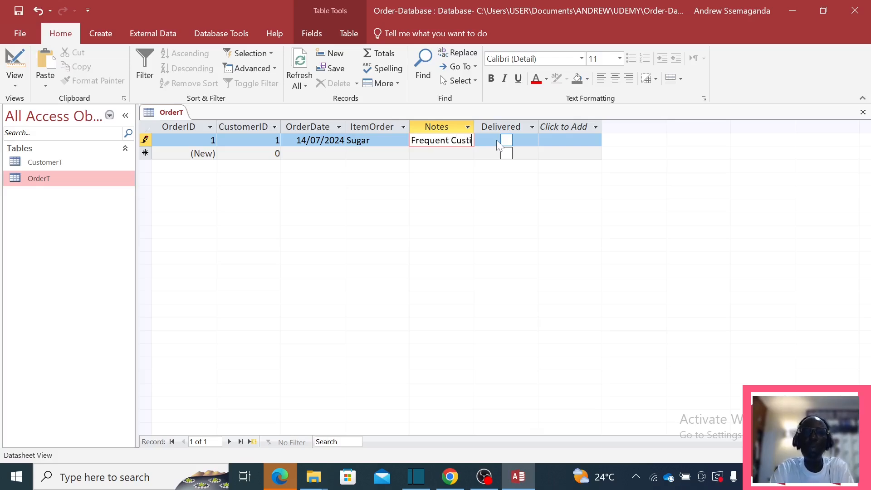
pyautogui.write('er')
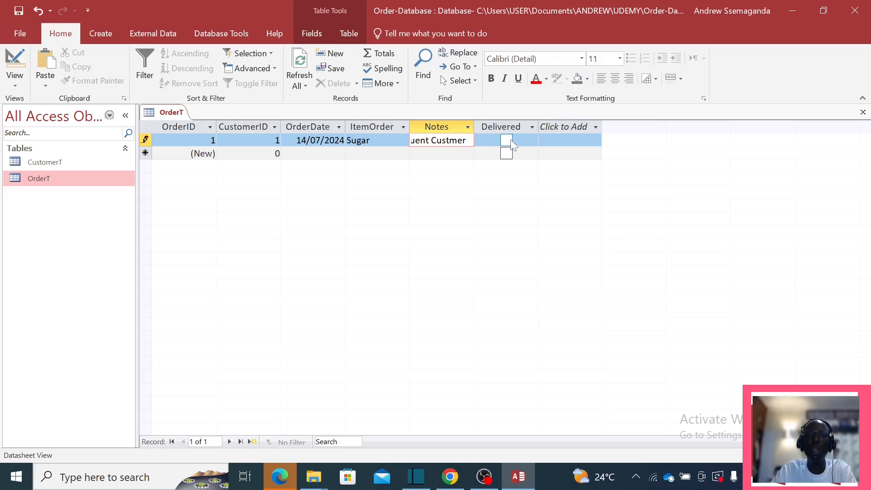
pyautogui.click(524, 142)
pyautogui.click(506, 140)
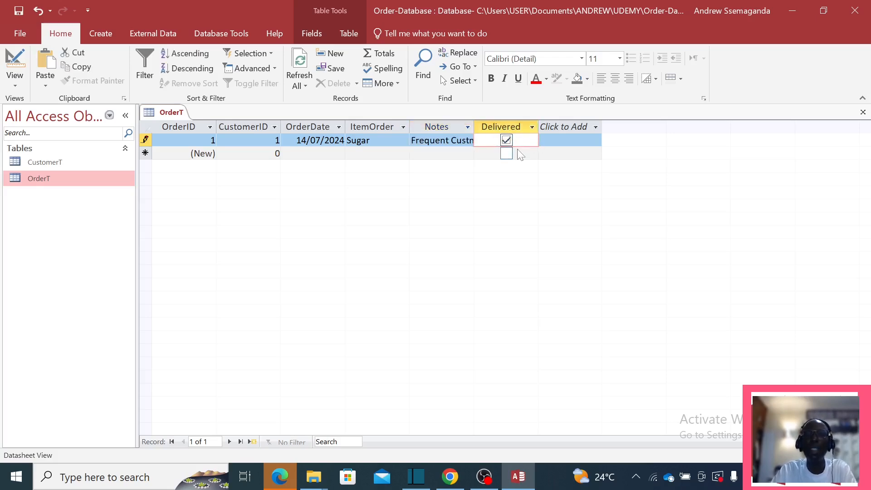
pyautogui.click(506, 141)
pyautogui.click(506, 141)
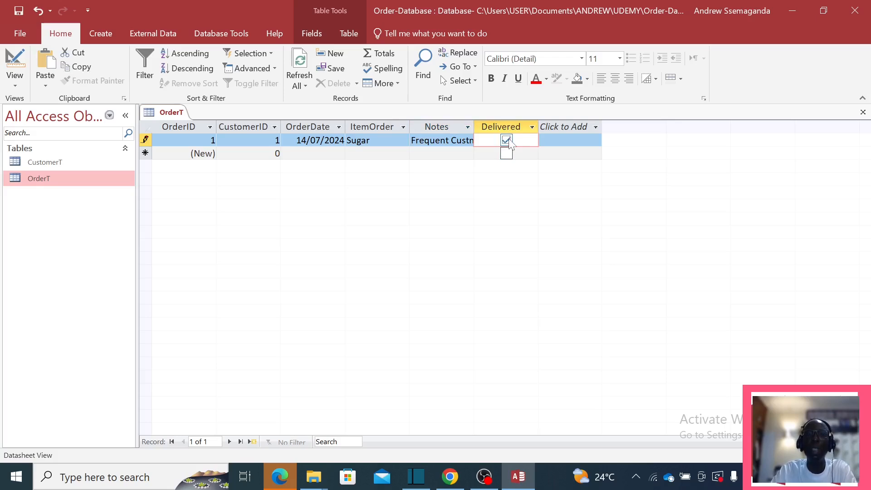